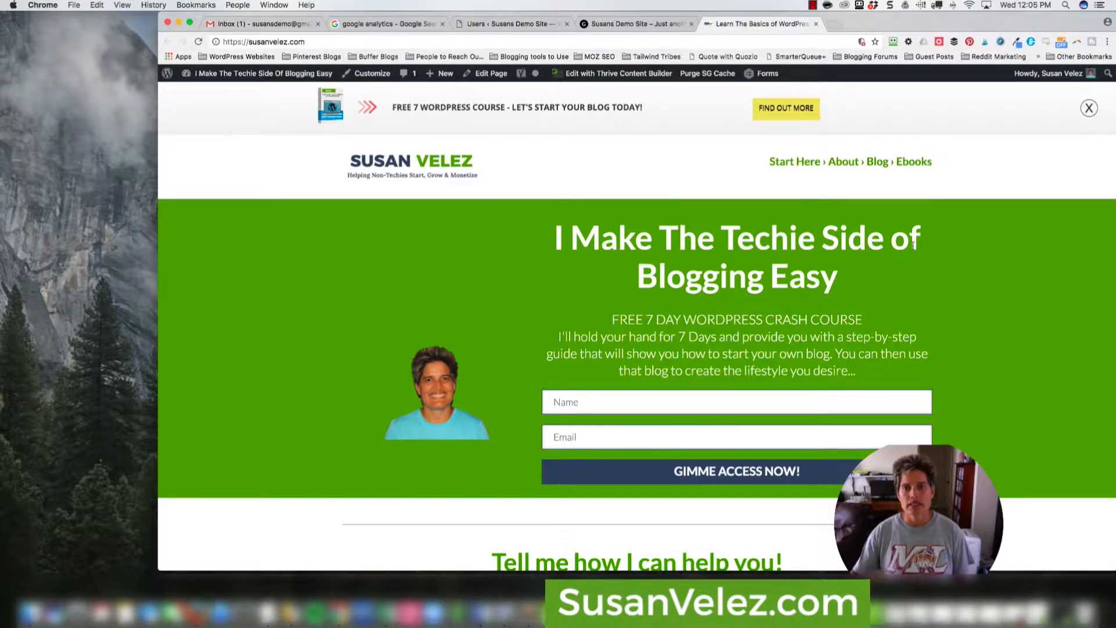
Look through the live blog's homepage, from the crash course sign-up form to the featured book section
{"action": "scroll", "coordinate": [961, 251], "scroll_direction": "down", "scroll_amount": 10}
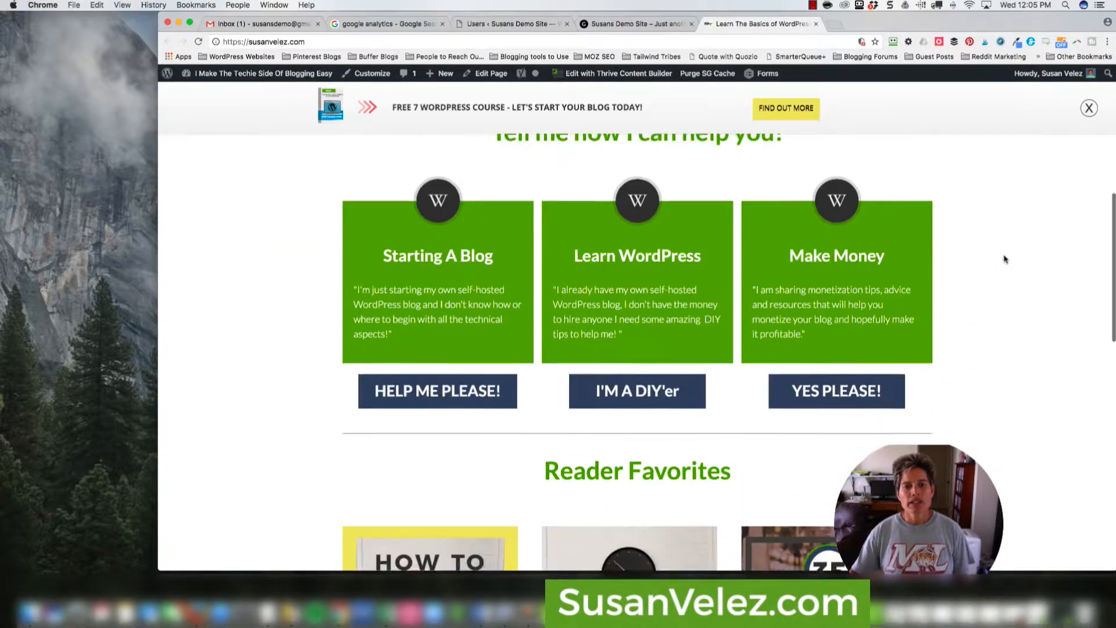
{"action": "scroll", "coordinate": [1004, 258], "scroll_direction": "up", "scroll_amount": 10}
{"action": "scroll", "coordinate": [999, 259], "scroll_direction": "down", "scroll_amount": 8}
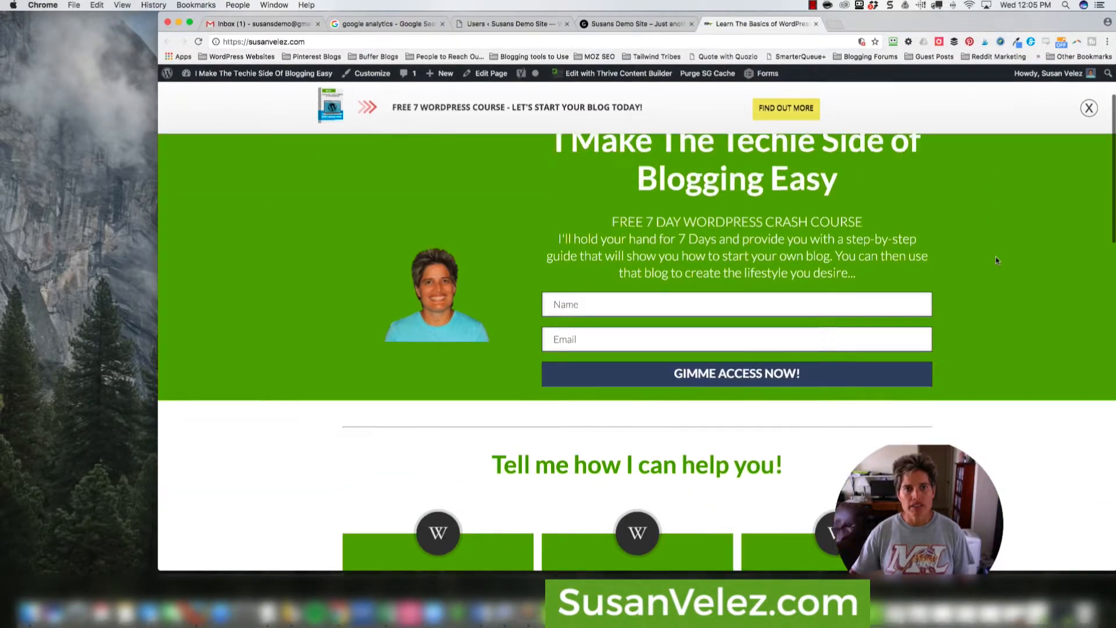
{"action": "scroll", "coordinate": [997, 261], "scroll_direction": "down", "scroll_amount": 10}
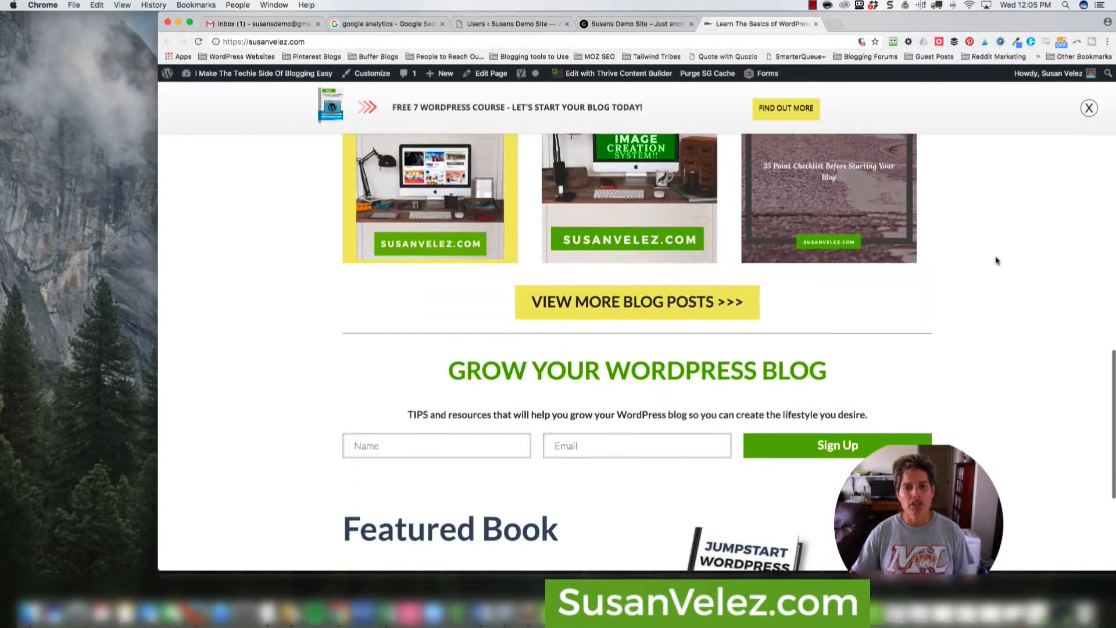
{"action": "scroll", "coordinate": [996, 261], "scroll_direction": "up", "scroll_amount": 15}
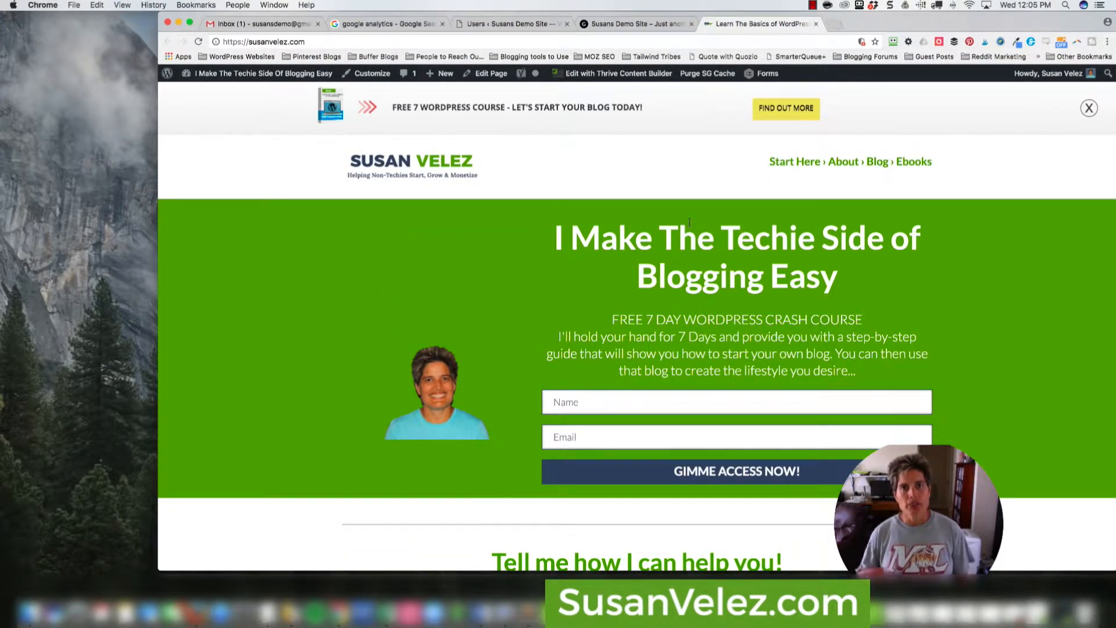
Review the demo site's user list and front page, and compare them with the live blog's homepage
{"action": "left_click", "coordinate": [508, 24]}
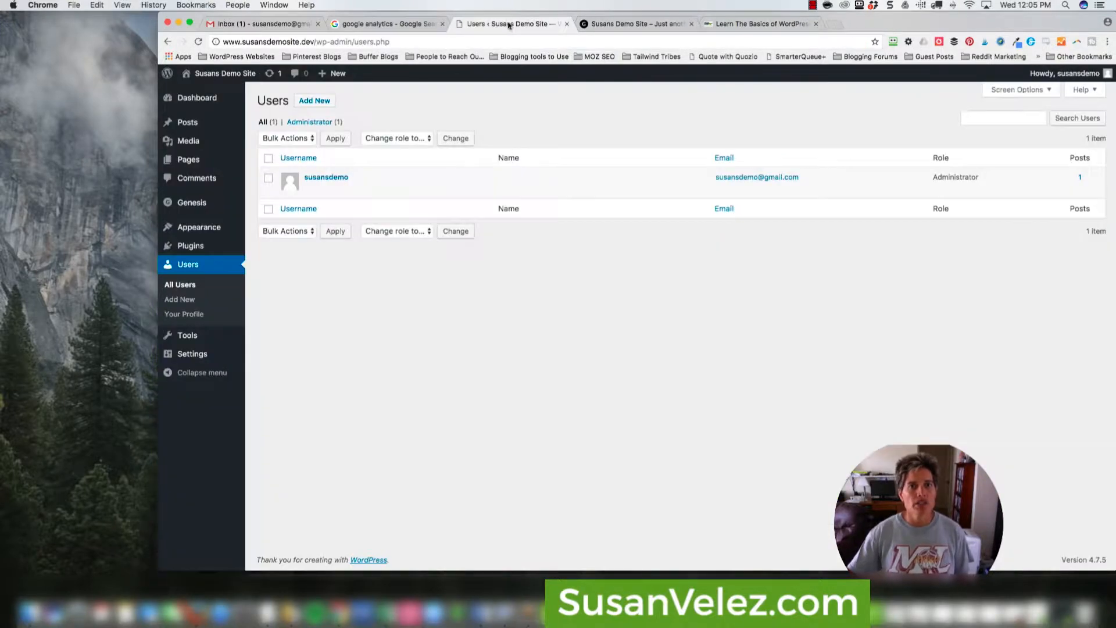
{"action": "mouse_move", "coordinate": [218, 81]}
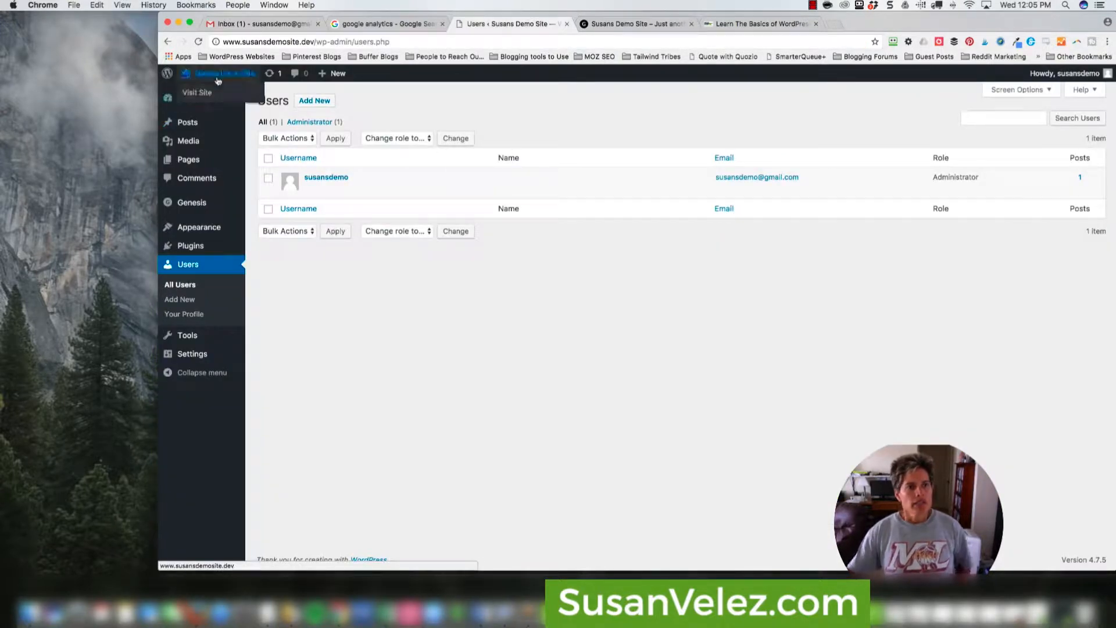
{"action": "left_click", "coordinate": [627, 24]}
{"action": "left_click", "coordinate": [549, 42]}
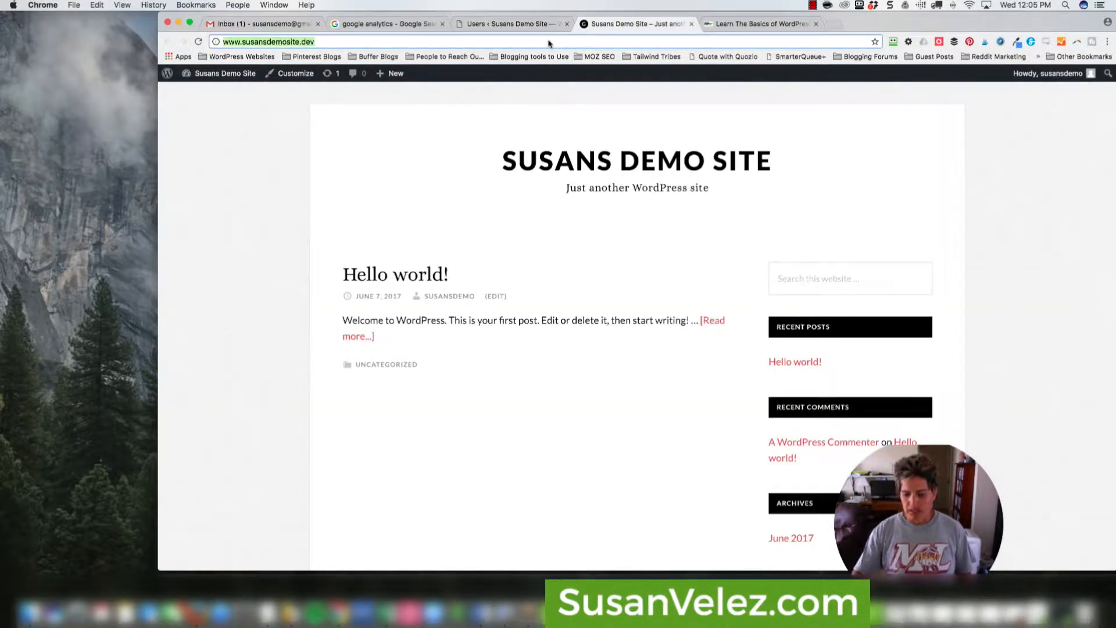
{"action": "key", "text": "Return"}
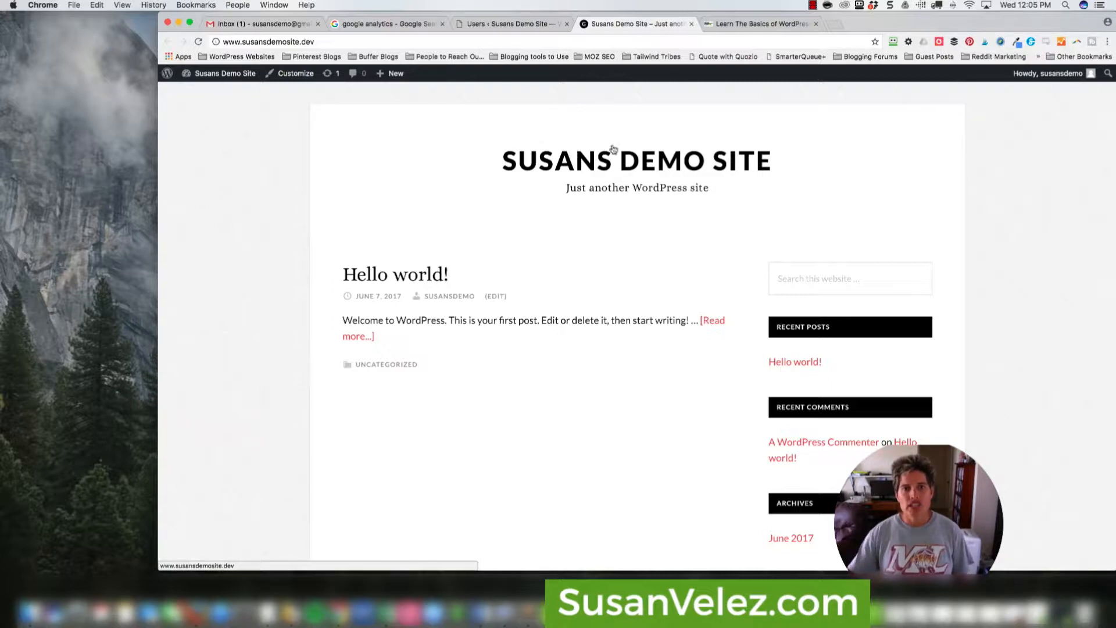
{"action": "left_click", "coordinate": [756, 24]}
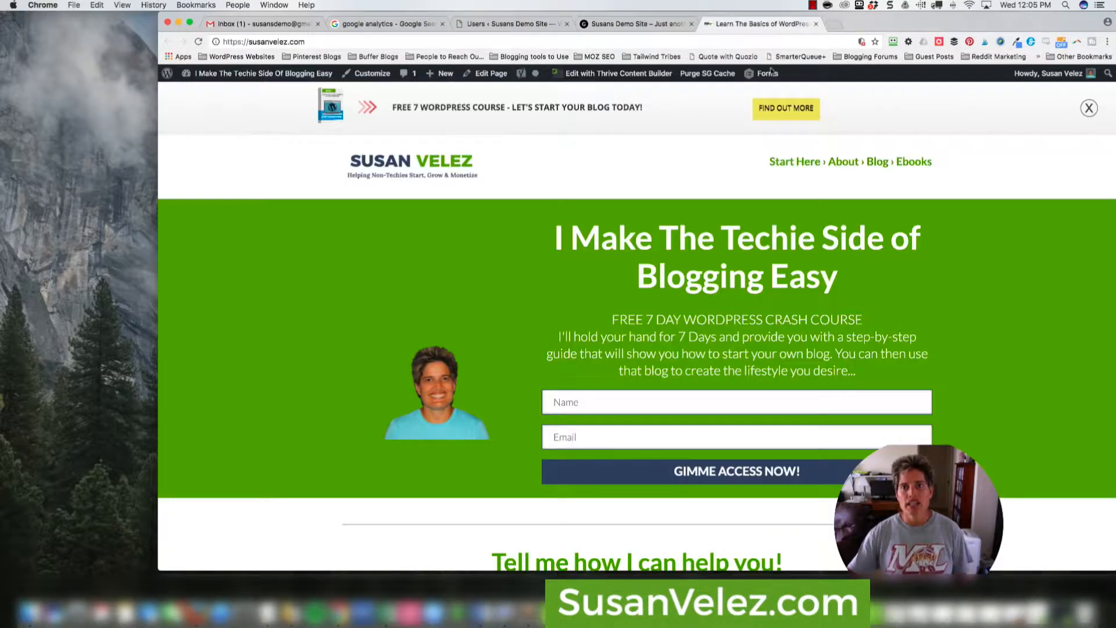
{"action": "scroll", "coordinate": [549, 219], "scroll_direction": "down", "scroll_amount": 5}
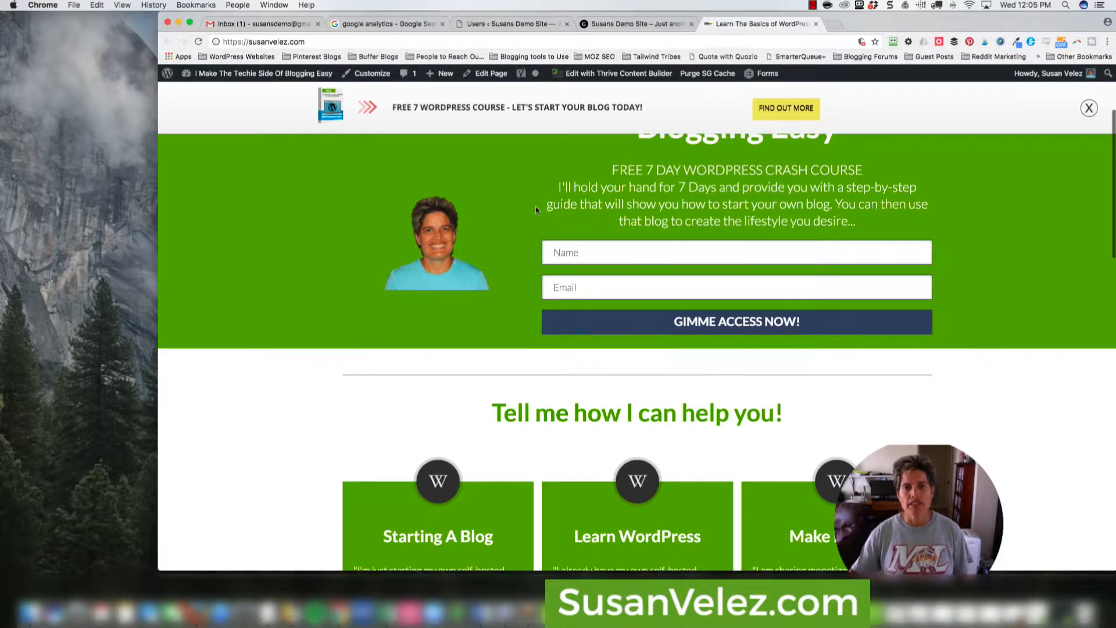
{"action": "left_click", "coordinate": [505, 24]}
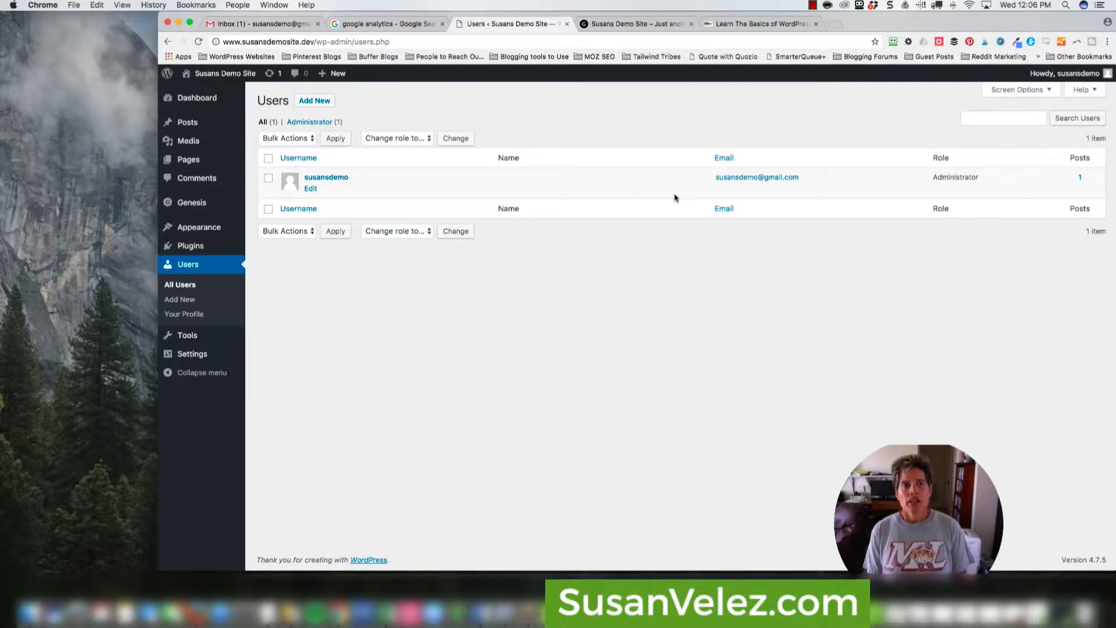
Open Google Analytics from the search results and start signing up for a new account
{"action": "left_click", "coordinate": [278, 24]}
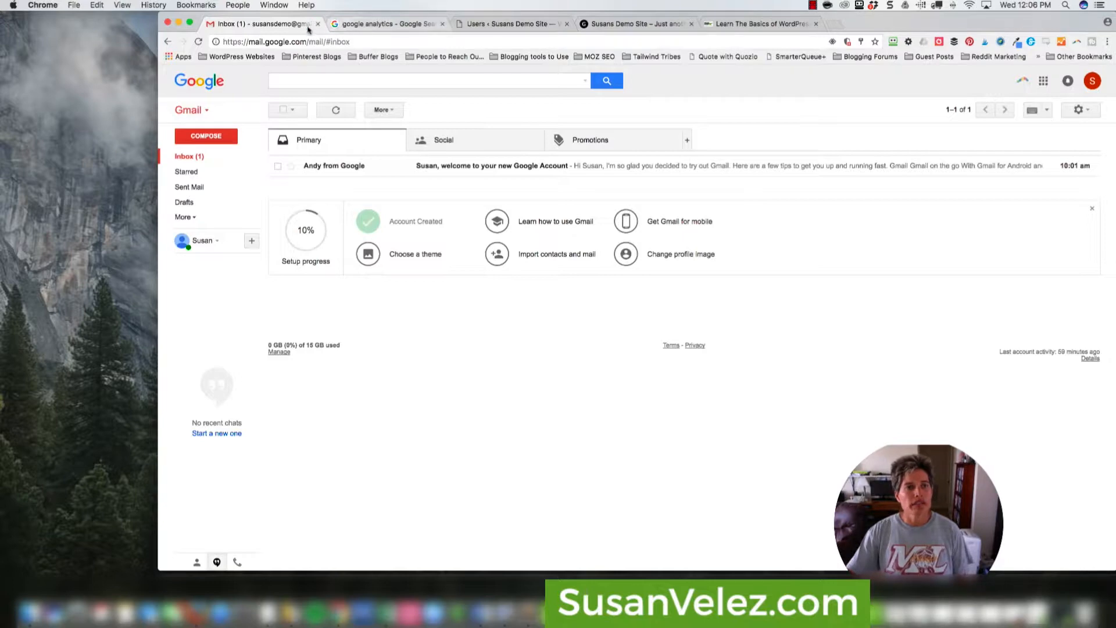
{"action": "left_click", "coordinate": [368, 23]}
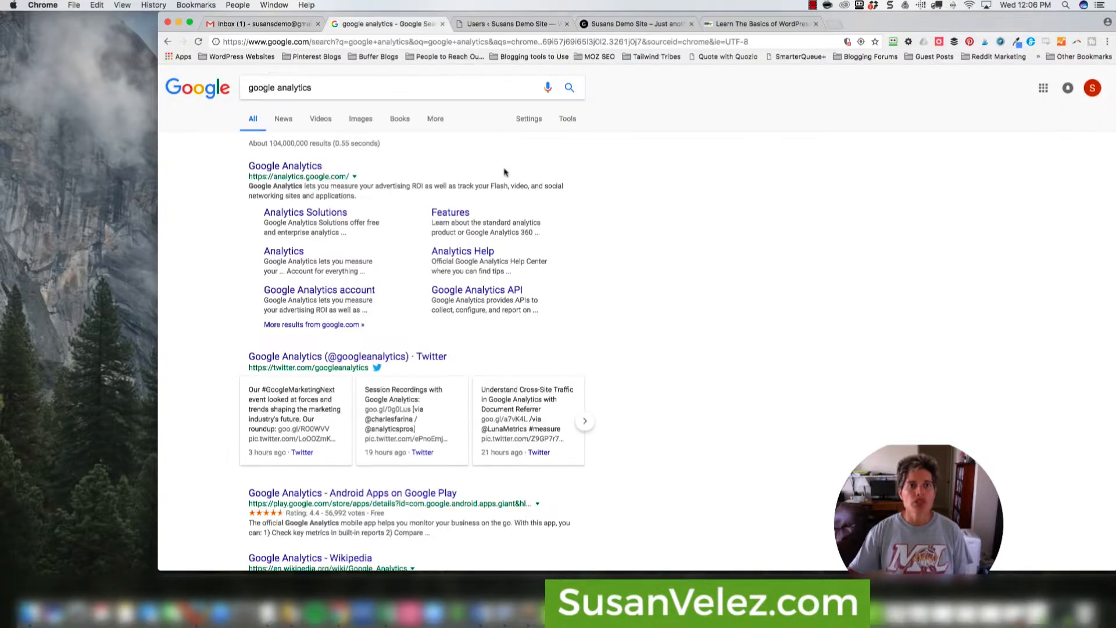
{"action": "left_click", "coordinate": [313, 166]}
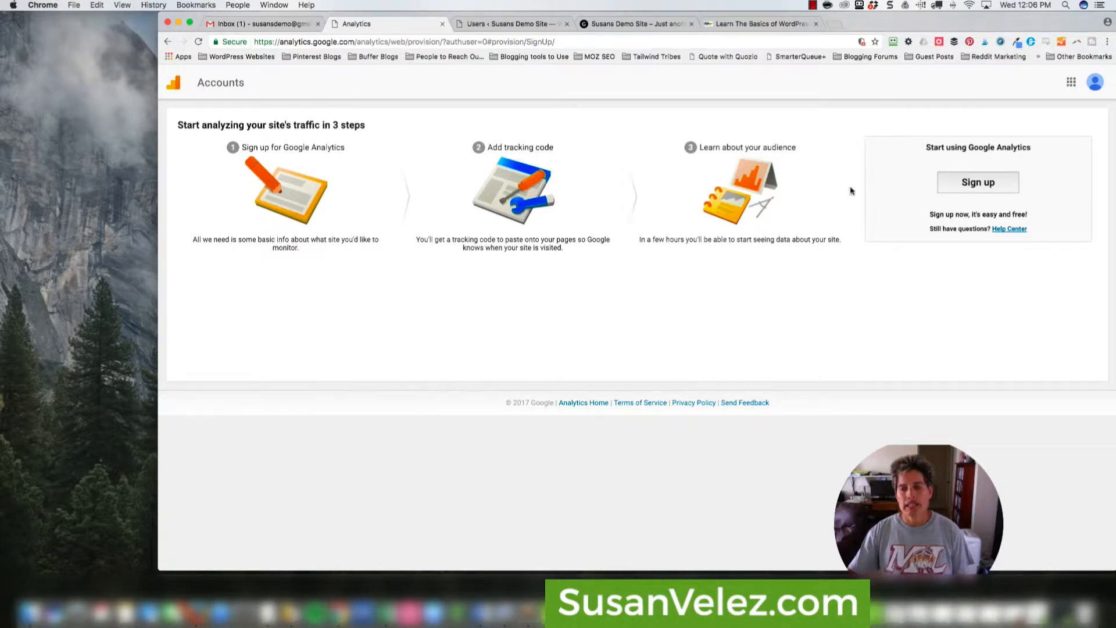
{"action": "left_click", "coordinate": [987, 183]}
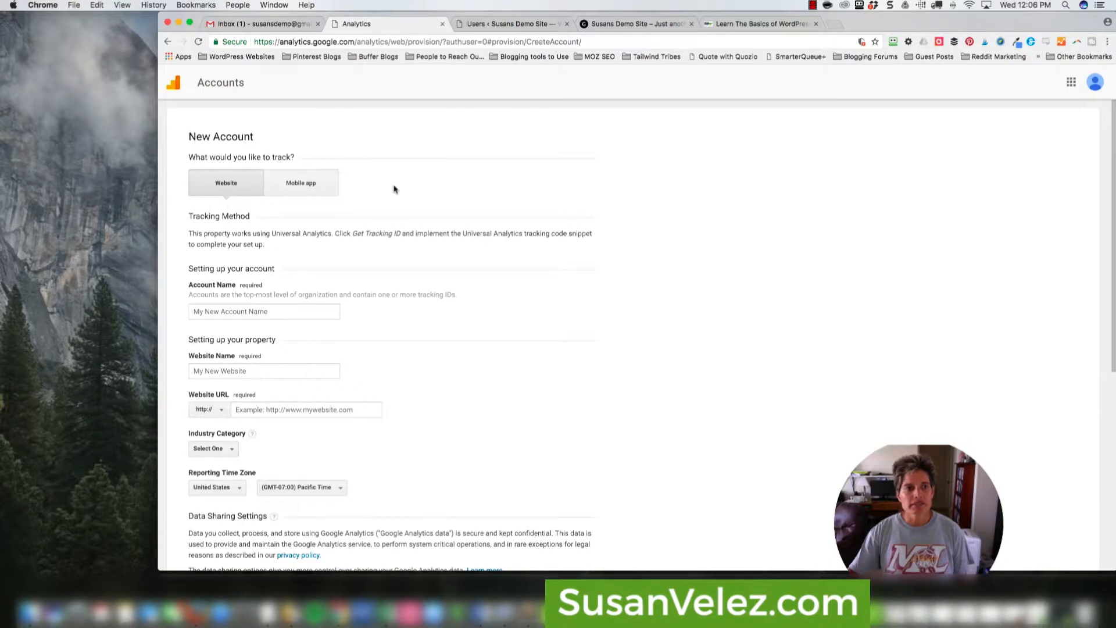
Copy the demo site's web address from its front page and return to the new Analytics account form
{"action": "scroll", "coordinate": [273, 294], "scroll_direction": "down", "scroll_amount": 1}
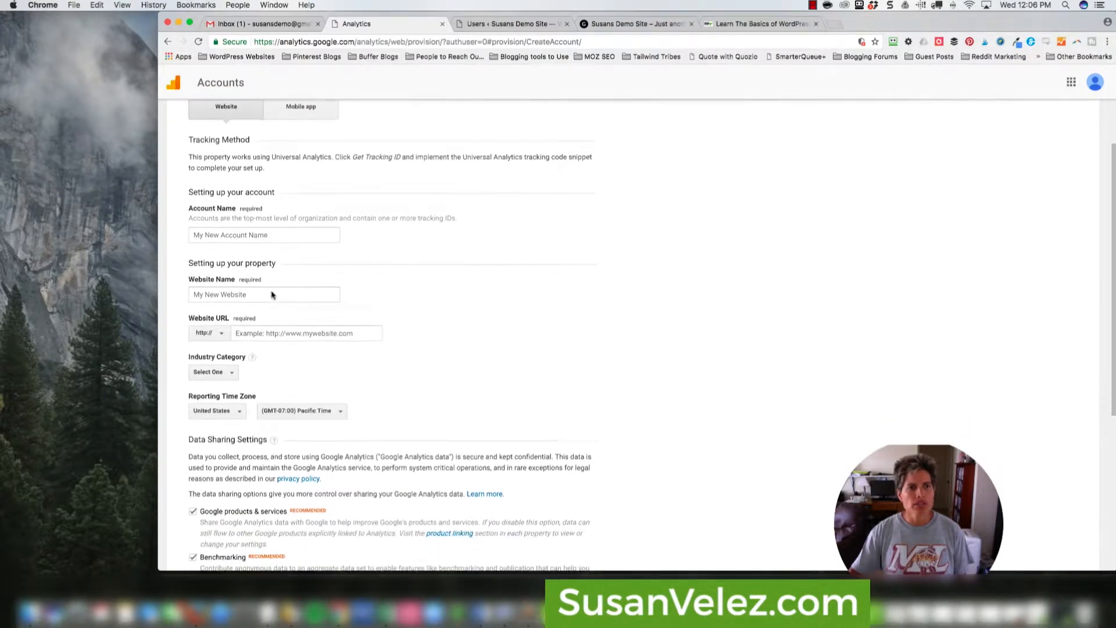
{"action": "scroll", "coordinate": [244, 233], "scroll_direction": "up", "scroll_amount": 2}
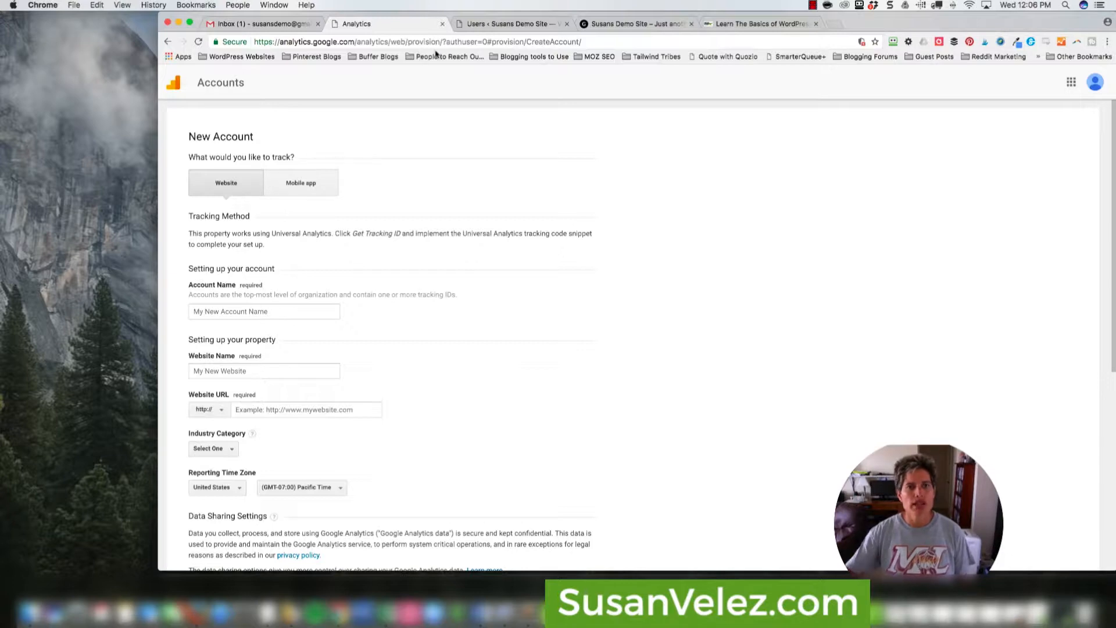
{"action": "left_click", "coordinate": [616, 24]}
{"action": "left_click", "coordinate": [480, 41]}
{"action": "key", "text": "super+c"}
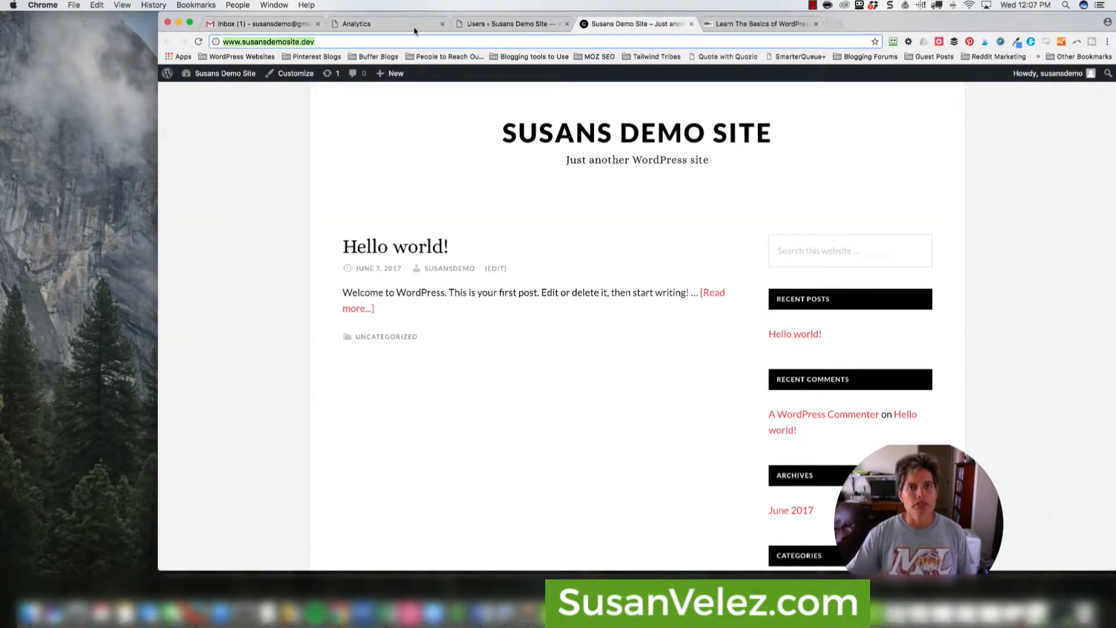
{"action": "left_click", "coordinate": [390, 24]}
Enter "Susans Demo Site" as the Analytics account name
{"action": "left_click", "coordinate": [270, 312]}
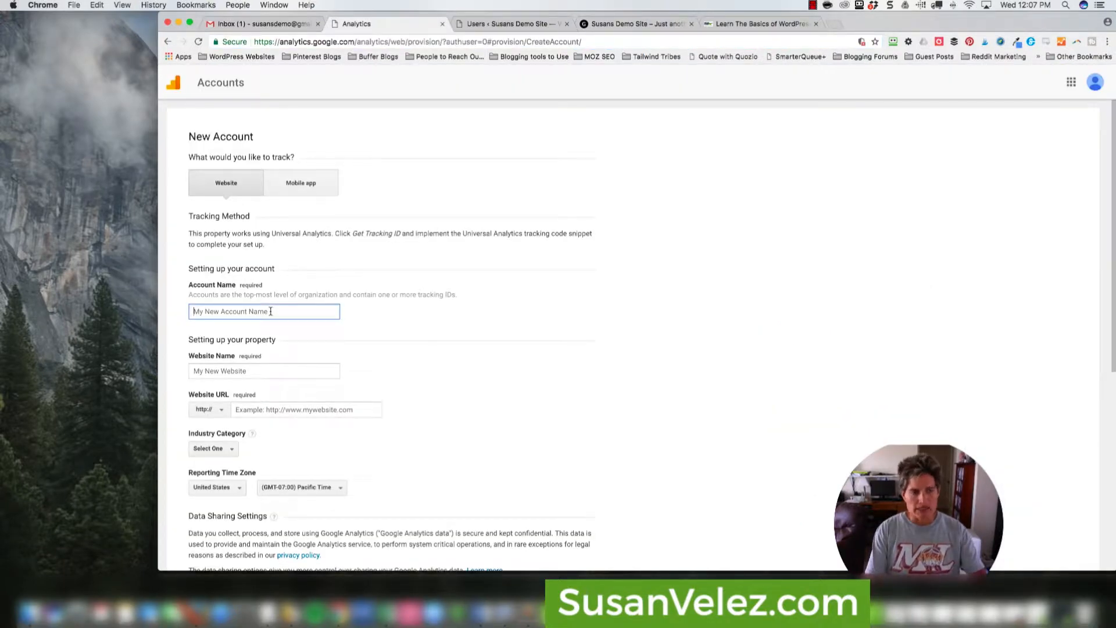
{"action": "type", "text": "Susans de"}
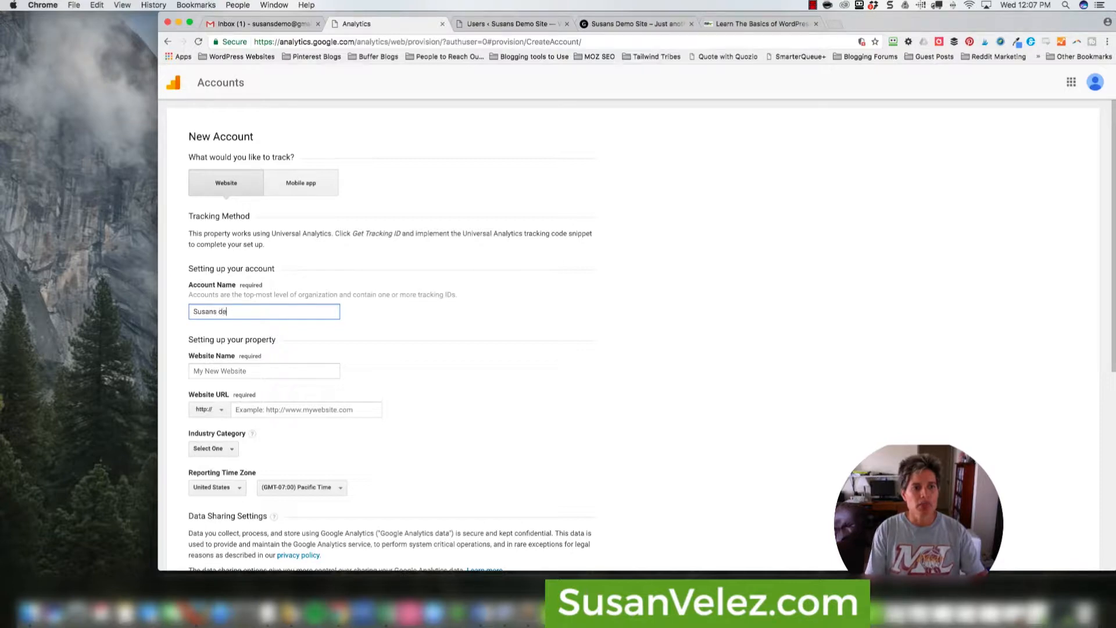
{"action": "key", "text": "BackSpace"}
{"action": "type", "text": "Demo "}
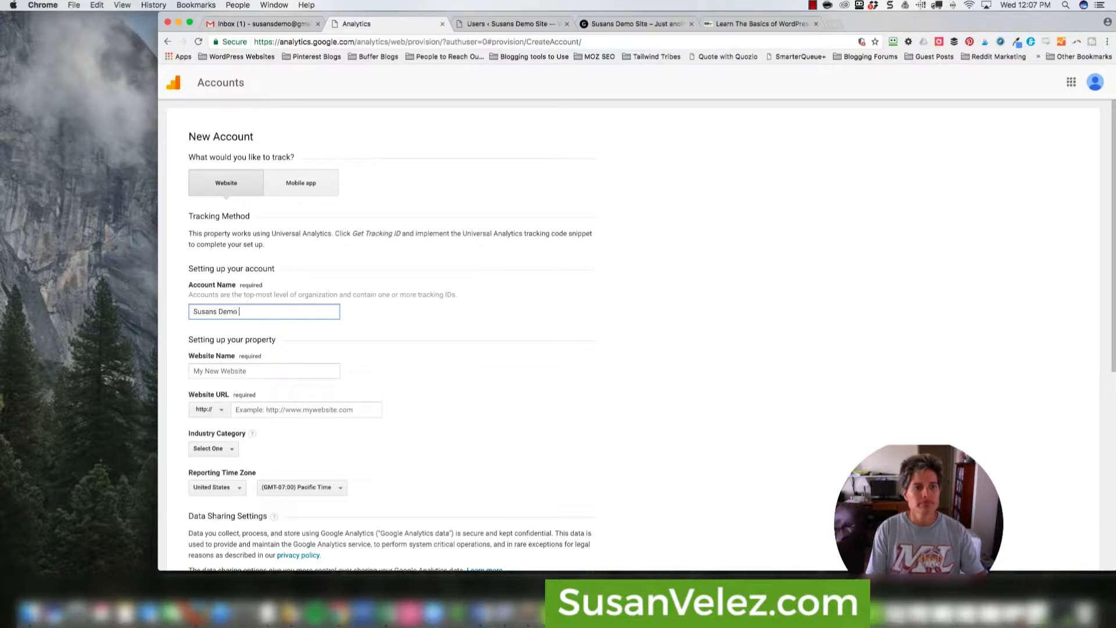
{"action": "type", "text": "Site"}
Fill in the website name, replacing the pasted site address with "Susans Demo Site"
{"action": "scroll", "coordinate": [266, 356], "scroll_direction": "down", "scroll_amount": 1}
{"action": "left_click", "coordinate": [260, 353]}
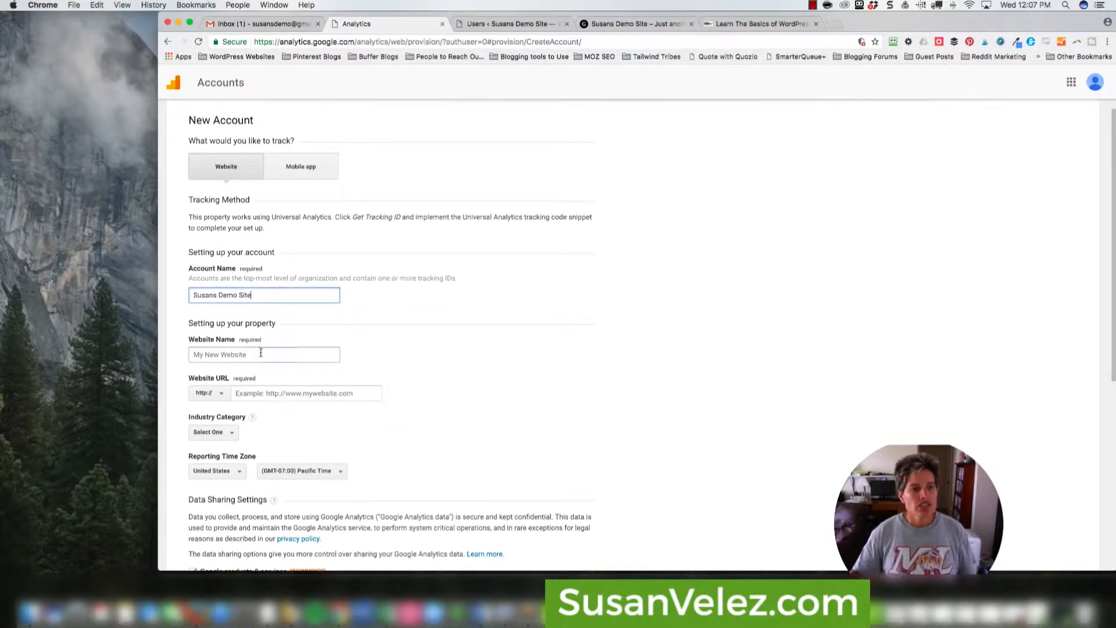
{"action": "key", "text": "super+v"}
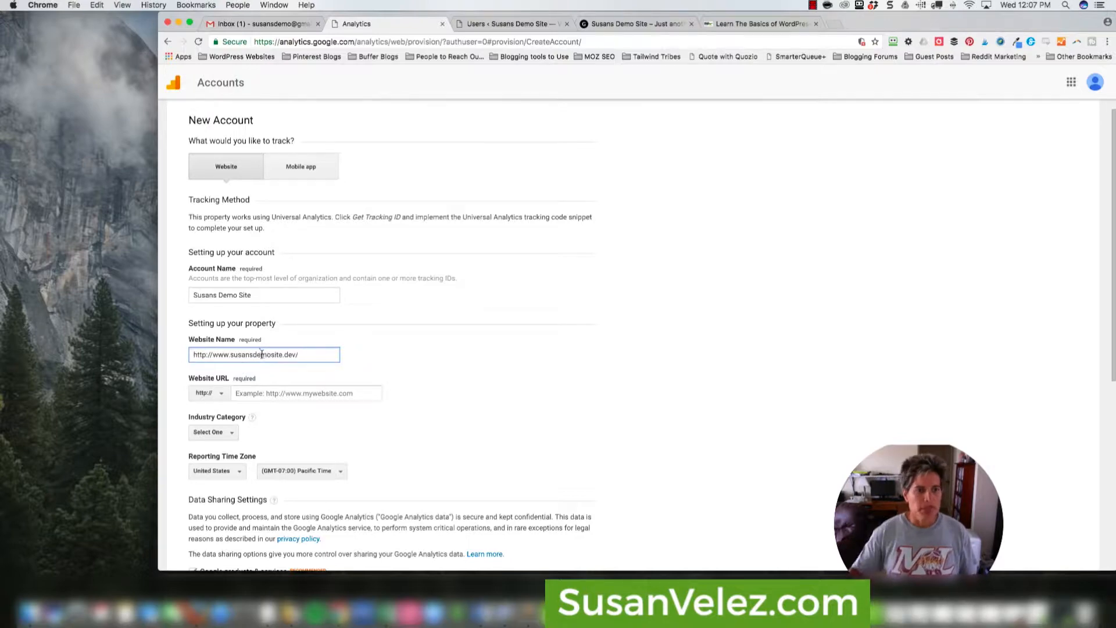
{"action": "left_click_drag", "start_coordinate": [192, 355], "coordinate": [301, 355]}
{"action": "key", "text": "super+c"}
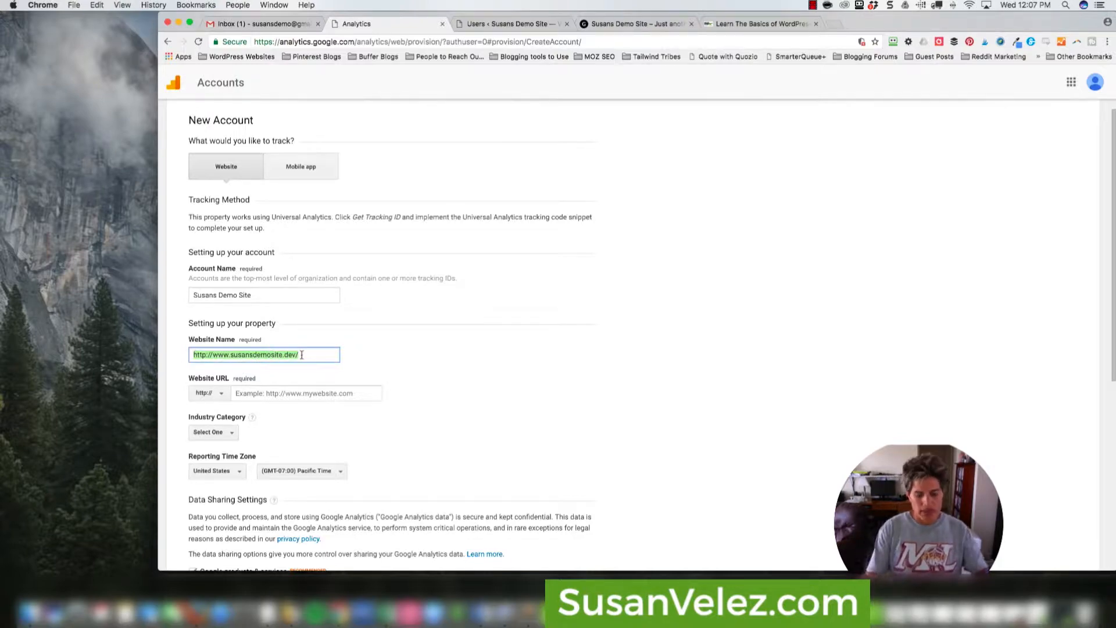
{"action": "type", "text": "Susans De"}
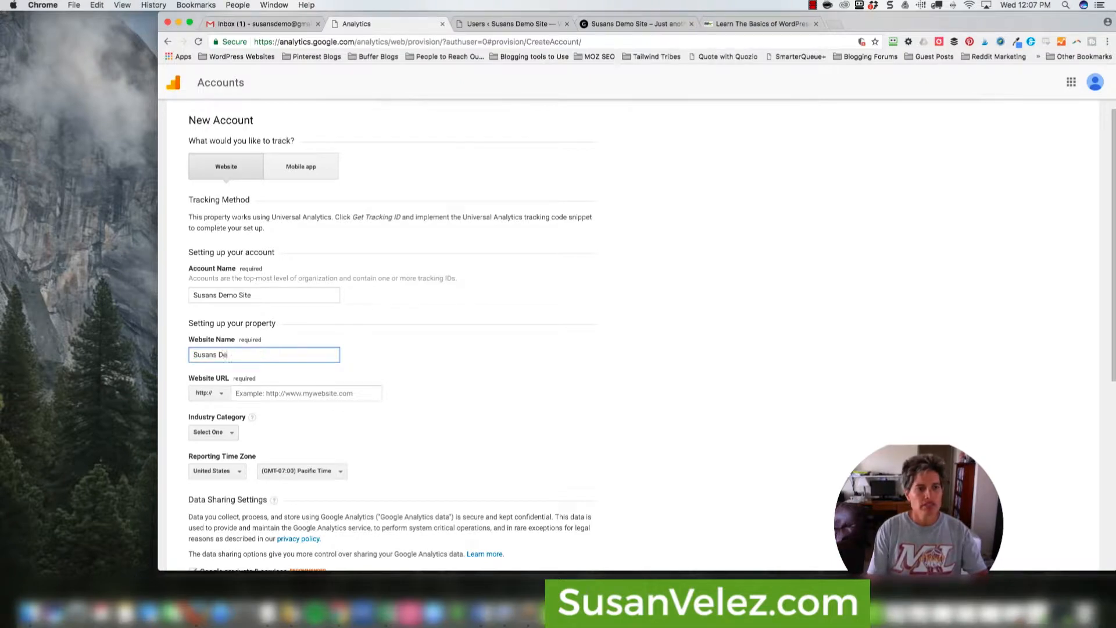
{"action": "type", "text": "mo Site"}
{"action": "scroll", "coordinate": [255, 388], "scroll_direction": "down", "scroll_amount": 2}
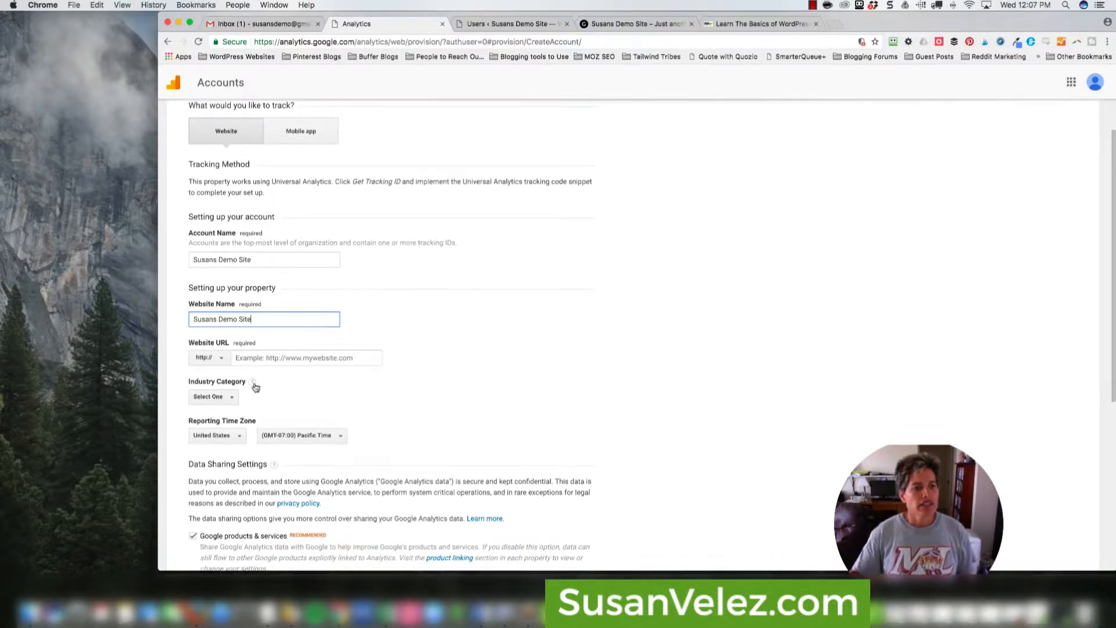
{"action": "left_click", "coordinate": [214, 358]}
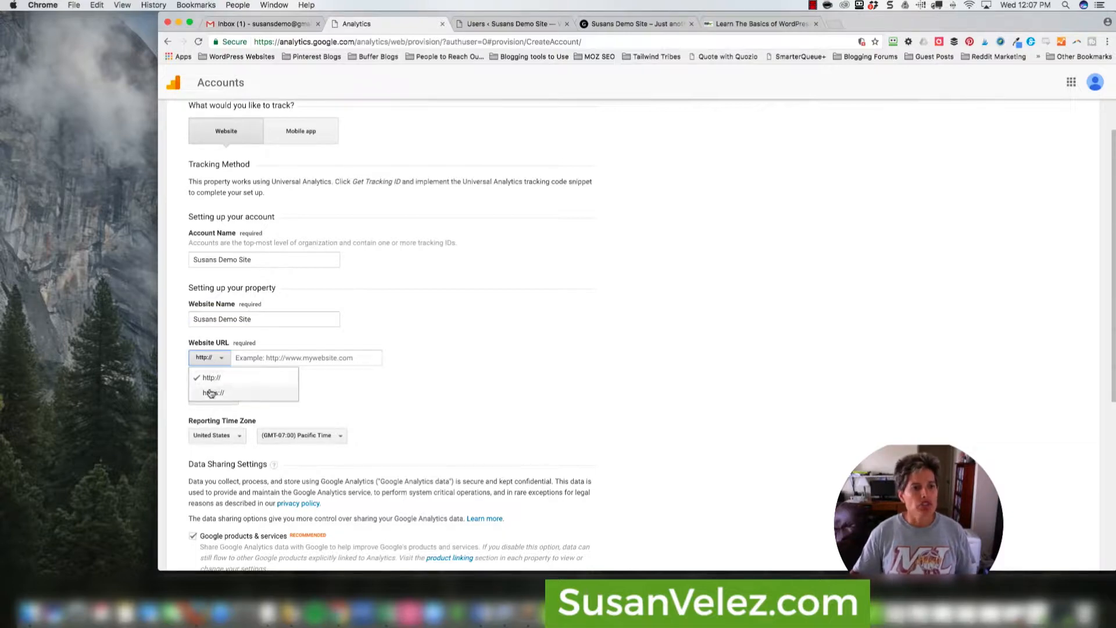
{"action": "left_click", "coordinate": [248, 358]}
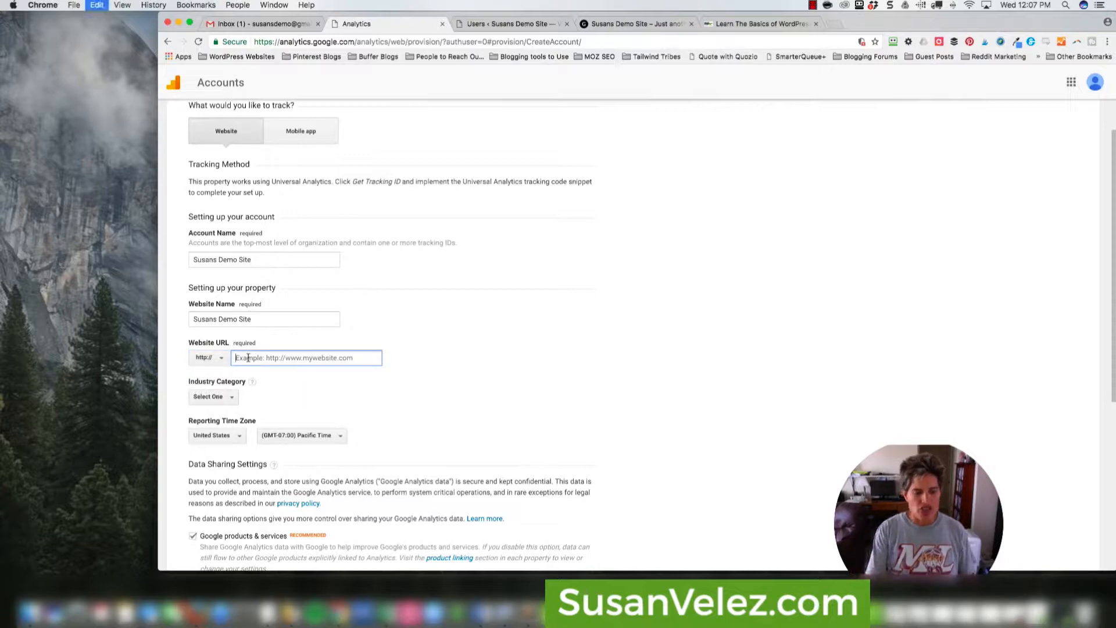
{"action": "key", "text": "super+v"}
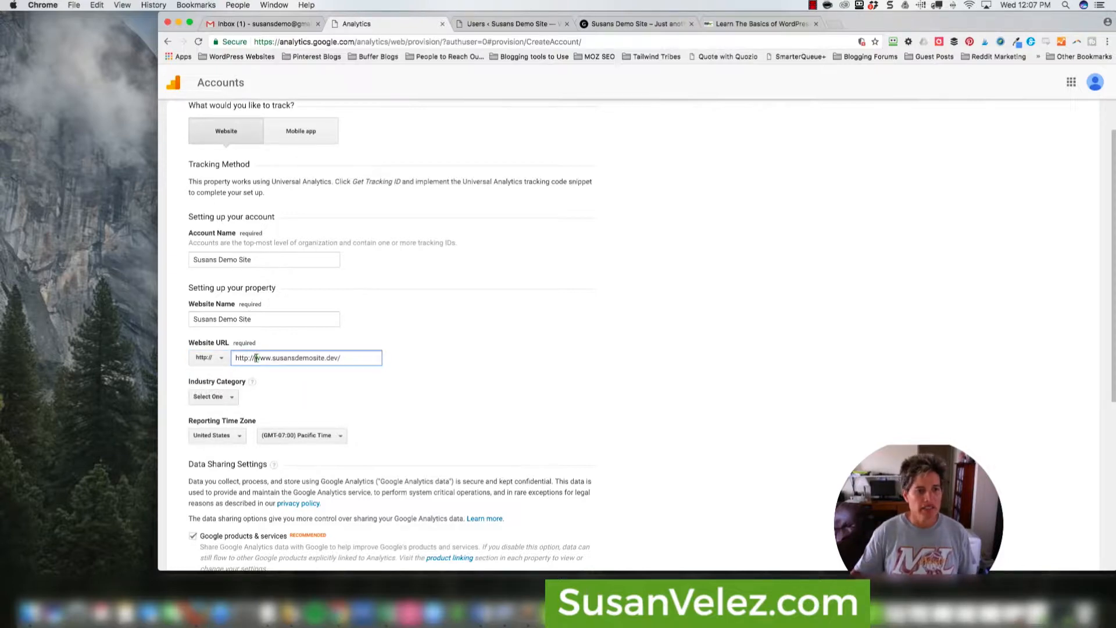
{"action": "left_click", "coordinate": [256, 358]}
{"action": "key", "text": "BackSpace"}
{"action": "key", "text": "BackSpace"}
{"action": "key", "text": "BackSpace"}
{"action": "key", "text": "BackSpace"}
{"action": "key", "text": "BackSpace"}
{"action": "key", "text": "BackSpace"}
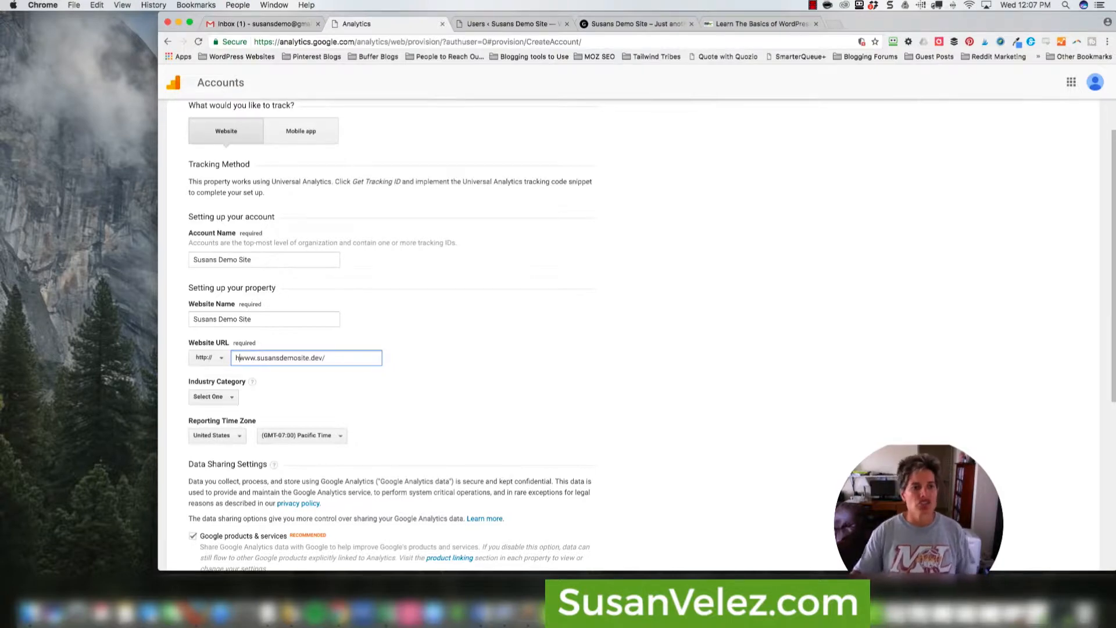
{"action": "key", "text": "BackSpace"}
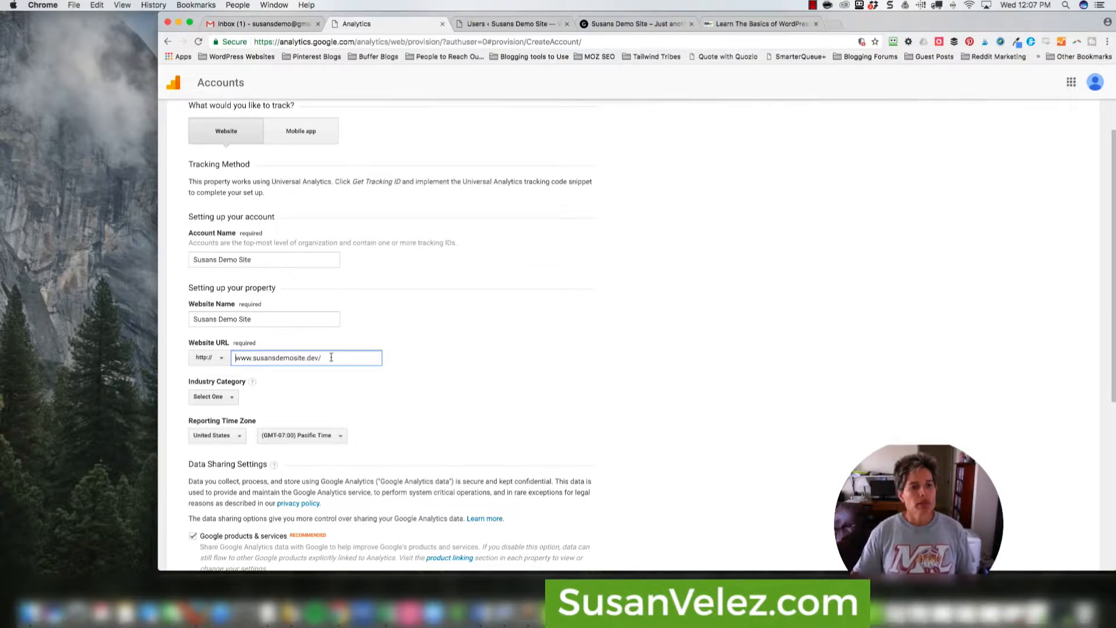
Set the property's industry category to Other
{"action": "left_click", "coordinate": [231, 398]}
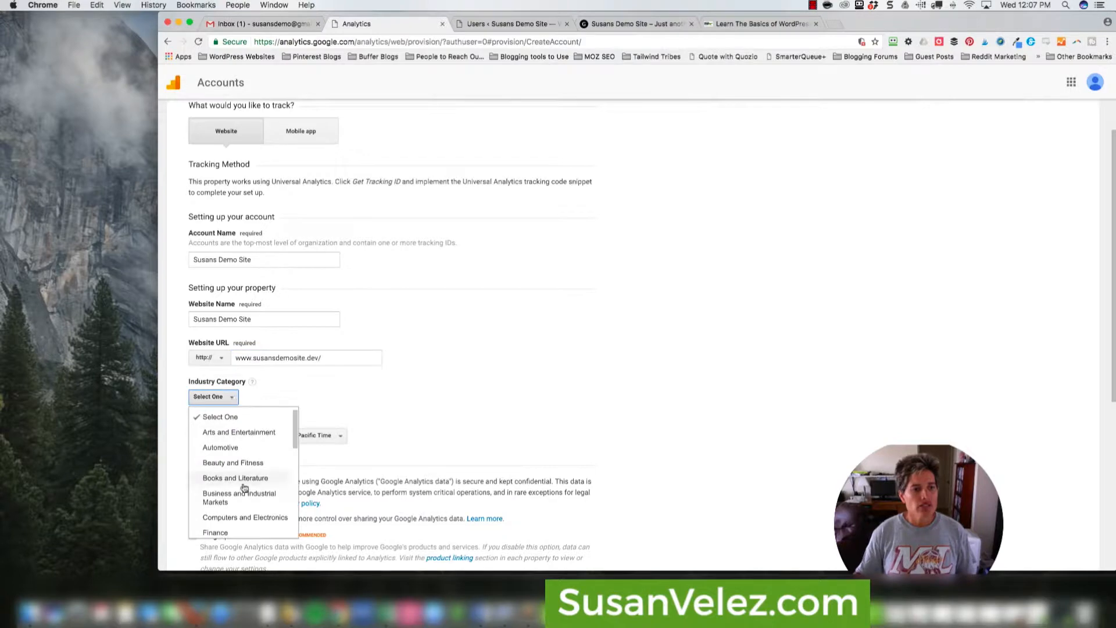
{"action": "scroll", "coordinate": [244, 487], "scroll_direction": "down", "scroll_amount": 6}
{"action": "scroll", "coordinate": [244, 487], "scroll_direction": "down", "scroll_amount": 5}
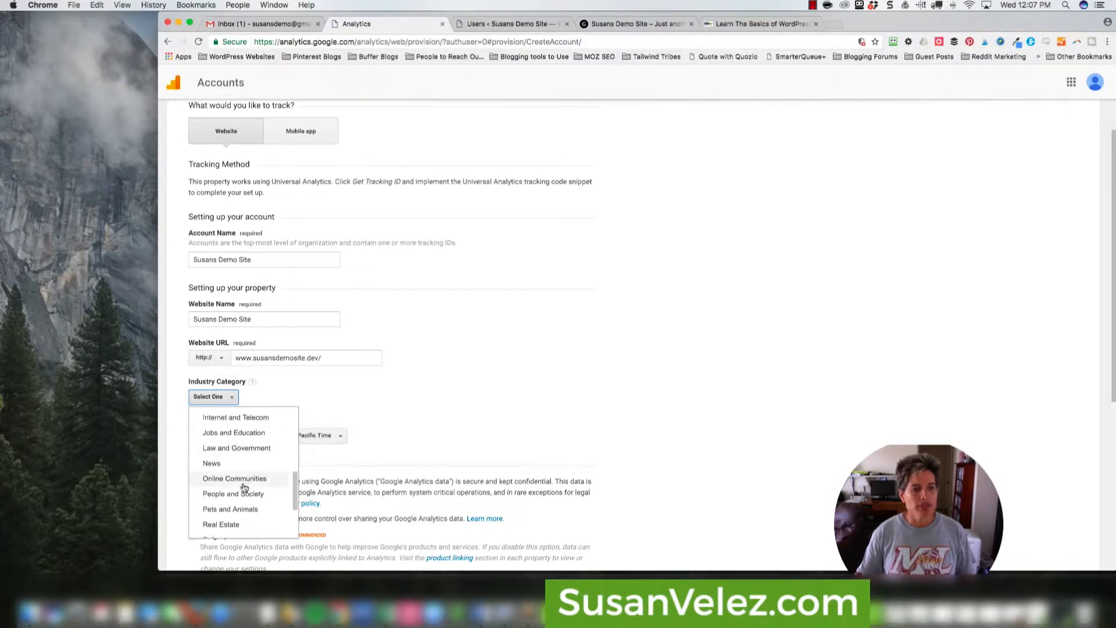
{"action": "left_click", "coordinate": [222, 503]}
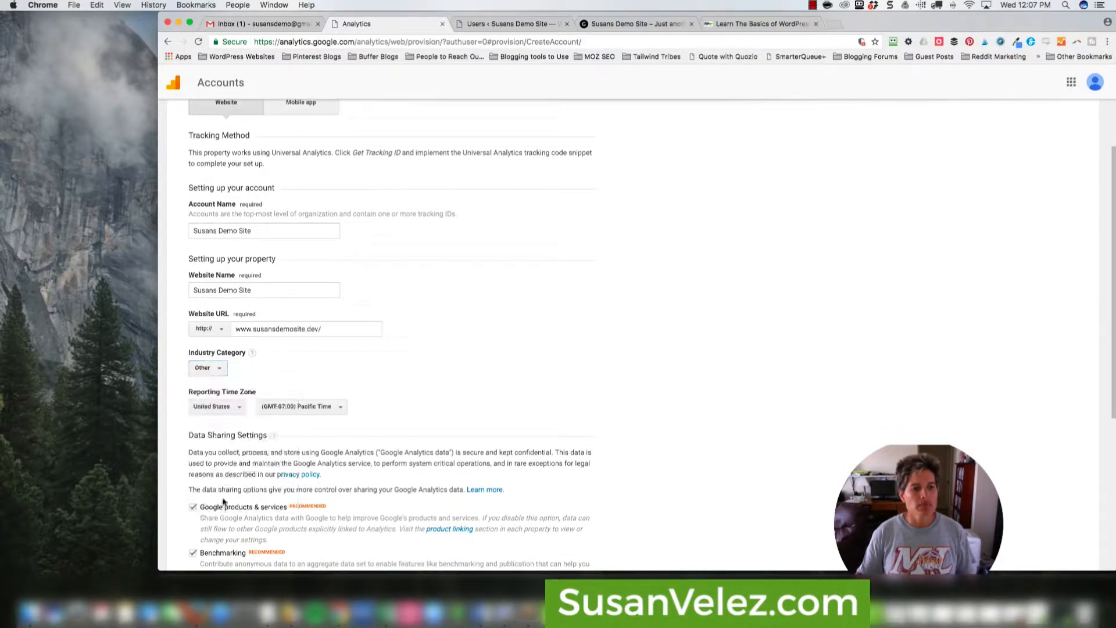
{"action": "scroll", "coordinate": [286, 290], "scroll_direction": "up", "scroll_amount": 3}
{"action": "scroll", "coordinate": [261, 250], "scroll_direction": "down", "scroll_amount": 5}
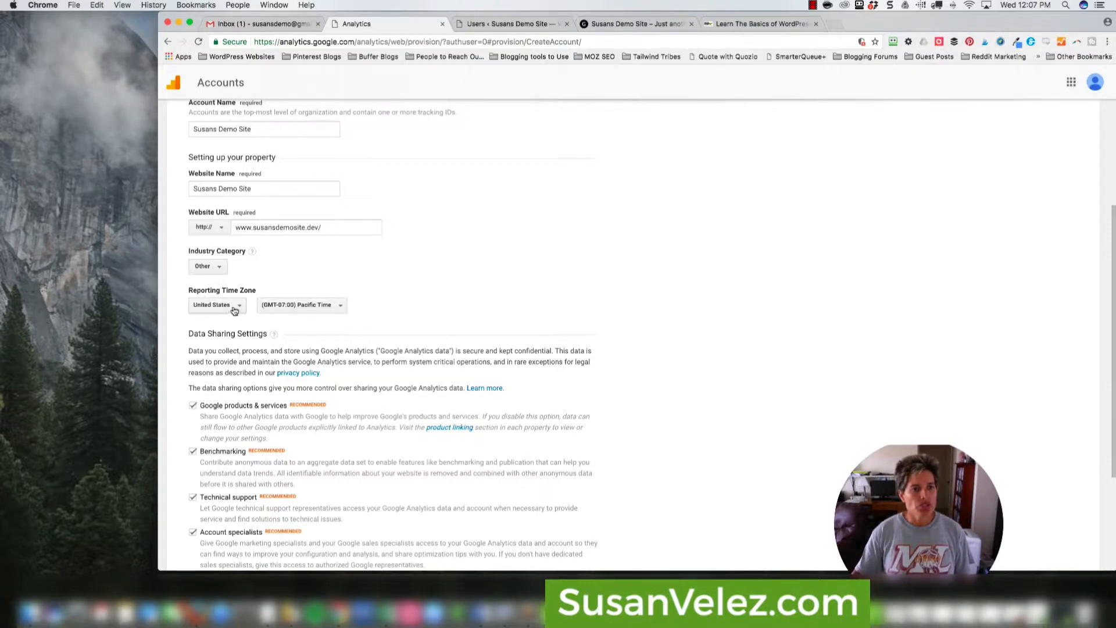
Set the reporting time zone to (GMT-04:00) Eastern Time and review the data sharing settings
{"action": "left_click", "coordinate": [337, 307]}
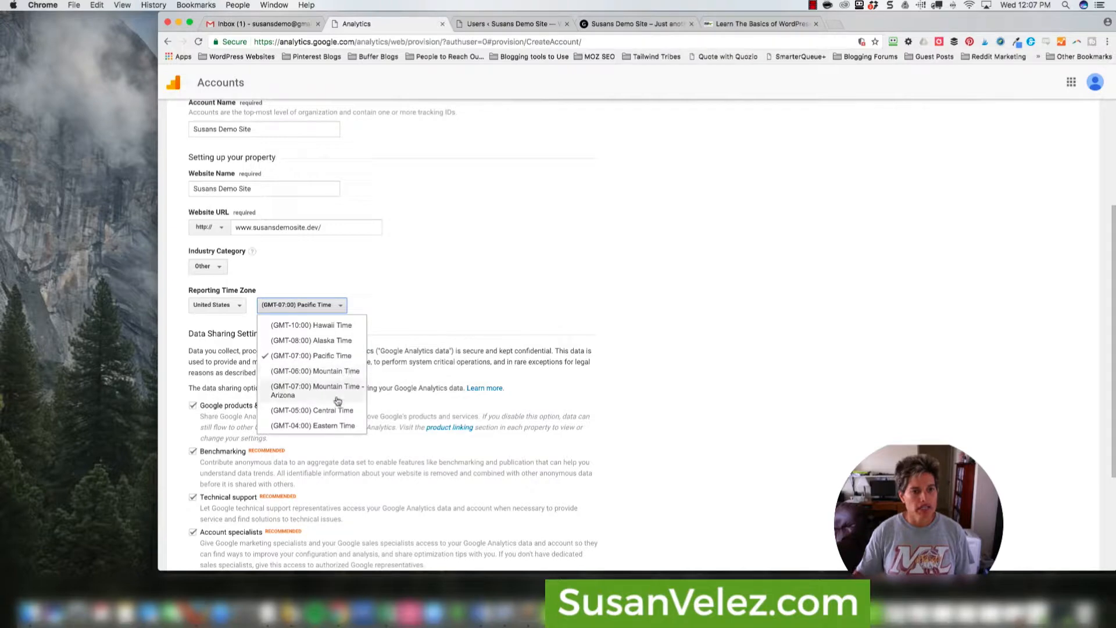
{"action": "left_click", "coordinate": [337, 425]}
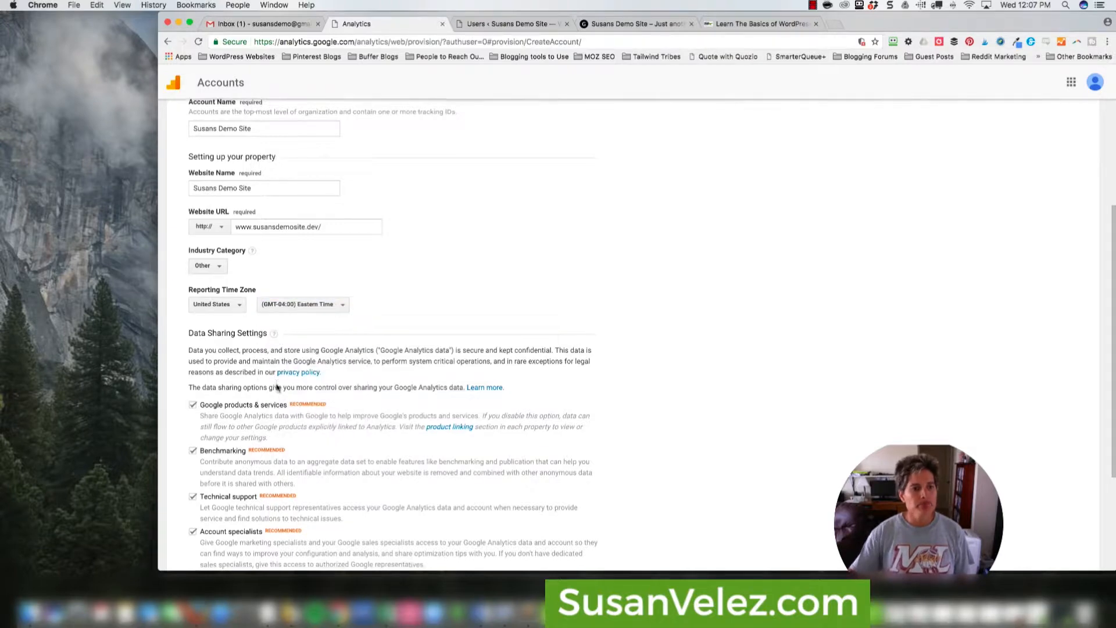
{"action": "scroll", "coordinate": [465, 423], "scroll_direction": "down", "scroll_amount": 5}
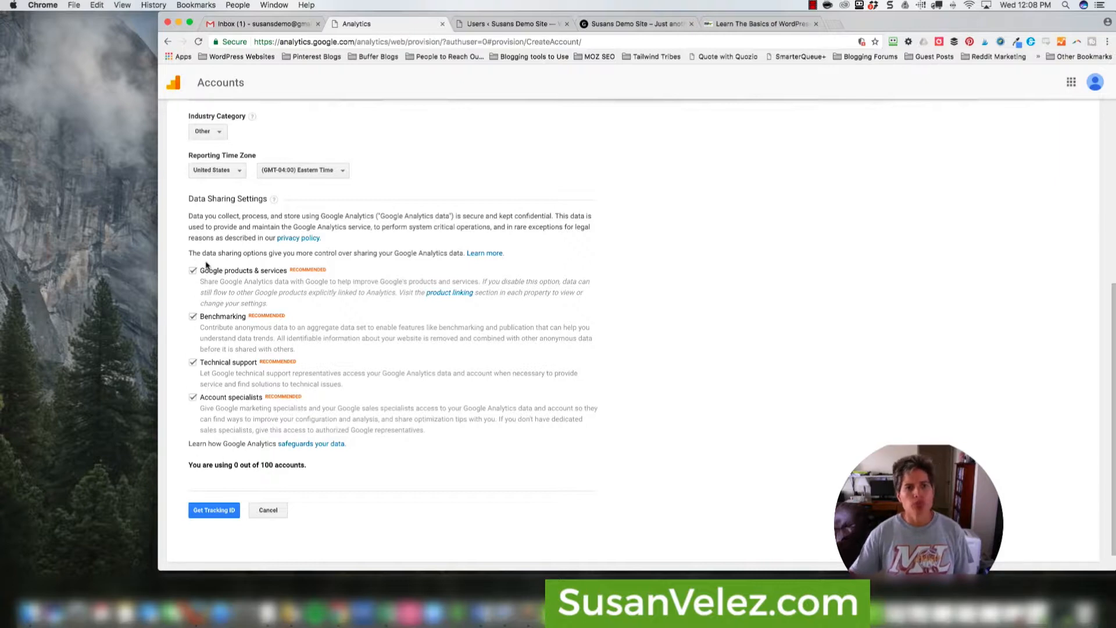
{"action": "scroll", "coordinate": [253, 251], "scroll_direction": "up", "scroll_amount": 5}
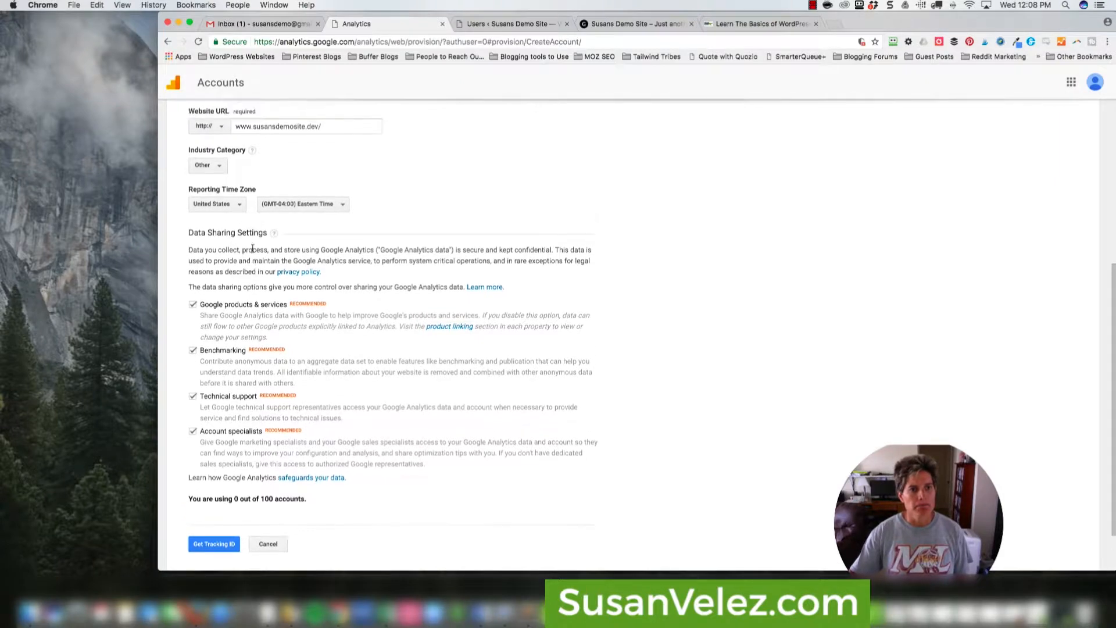
{"action": "scroll", "coordinate": [253, 251], "scroll_direction": "down", "scroll_amount": 4}
{"action": "scroll", "coordinate": [253, 251], "scroll_direction": "down", "scroll_amount": 2}
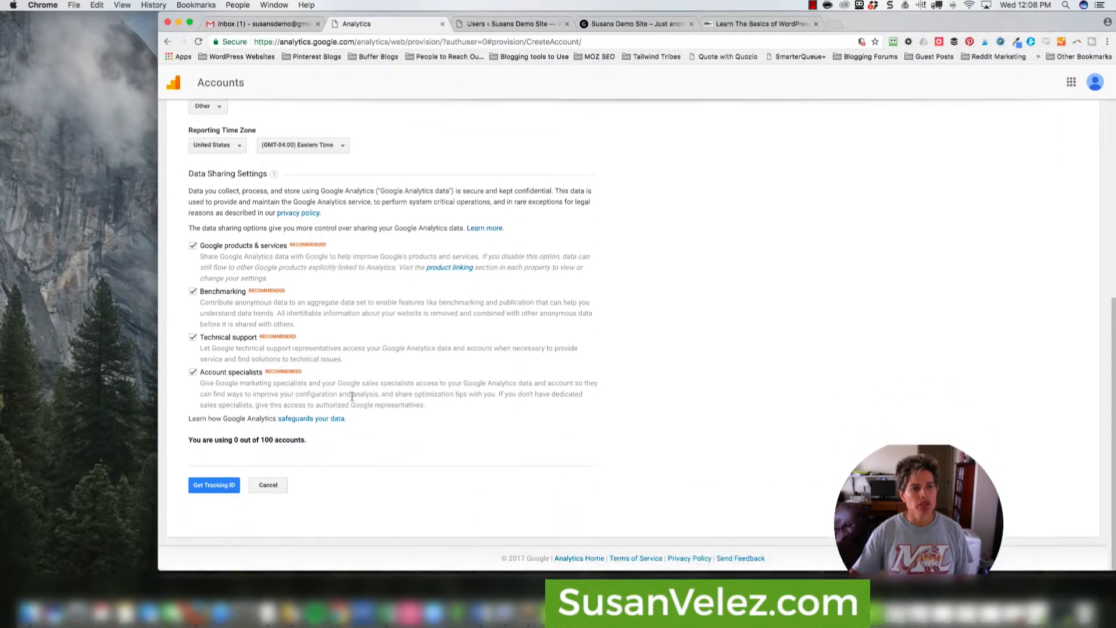
Request the tracking ID and accept the Google Analytics Terms of Service for the United States
{"action": "left_click", "coordinate": [214, 486]}
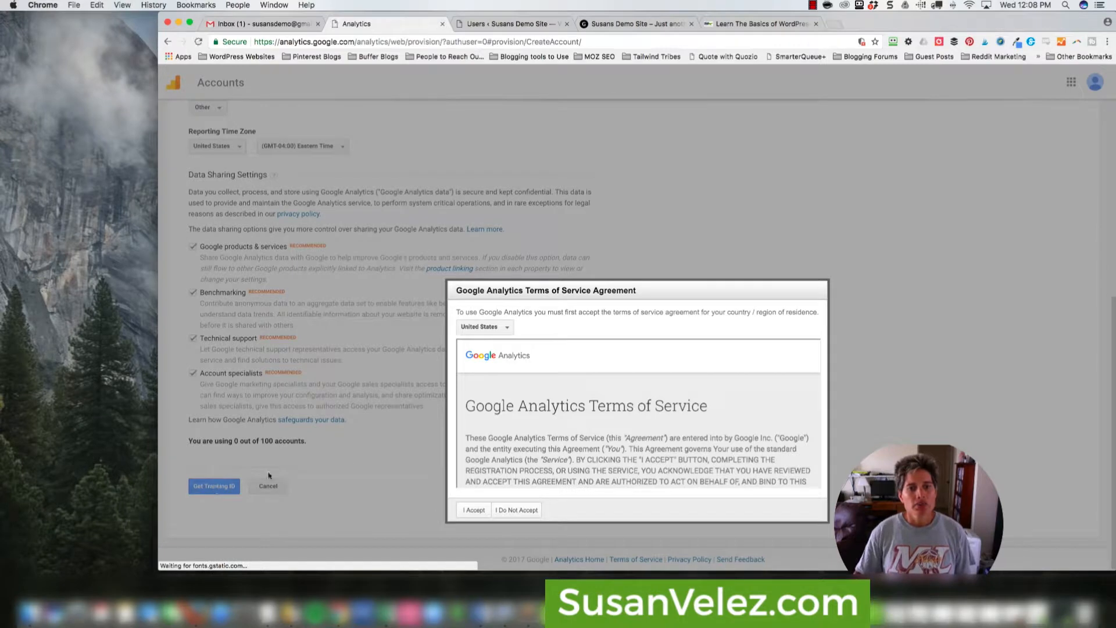
{"action": "scroll", "coordinate": [630, 451], "scroll_direction": "down", "scroll_amount": 5}
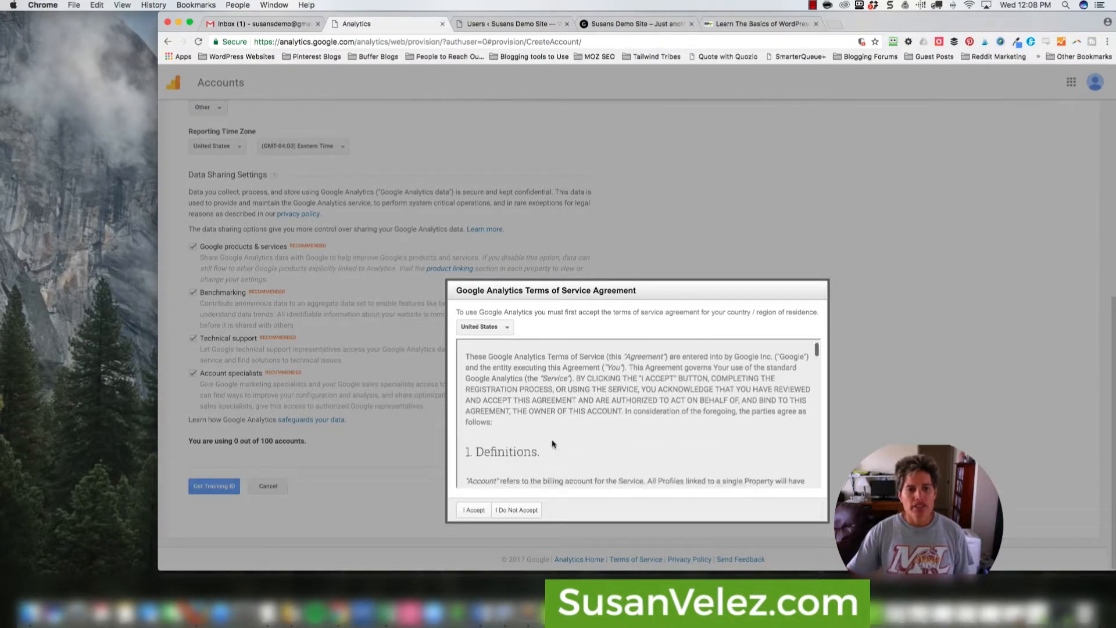
{"action": "scroll", "coordinate": [596, 375], "scroll_direction": "down", "scroll_amount": 7}
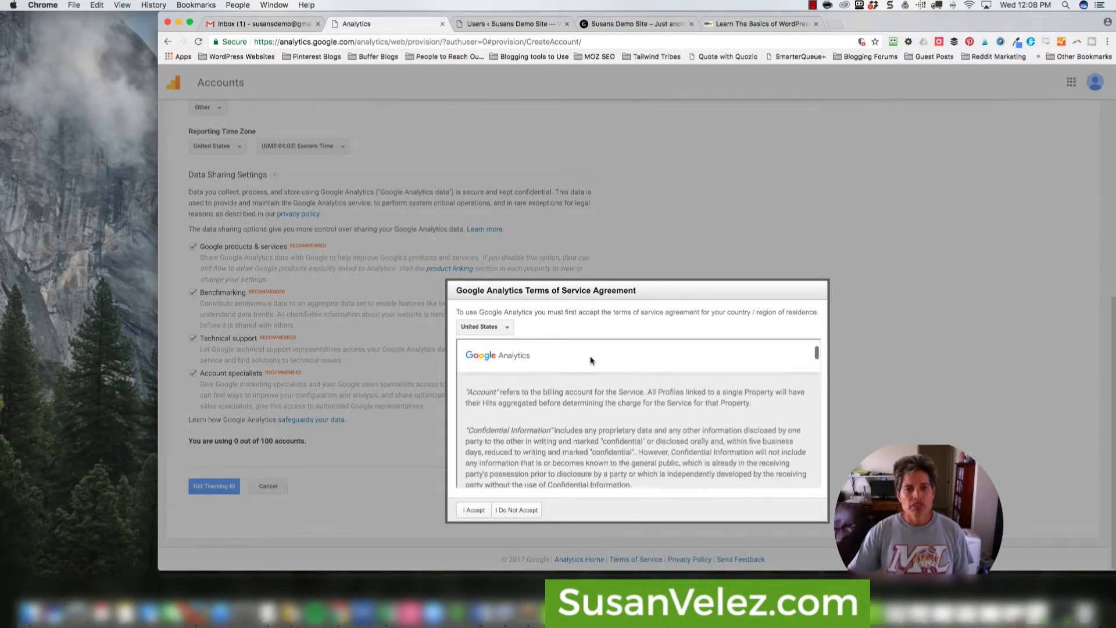
{"action": "scroll", "coordinate": [574, 419], "scroll_direction": "down", "scroll_amount": 8}
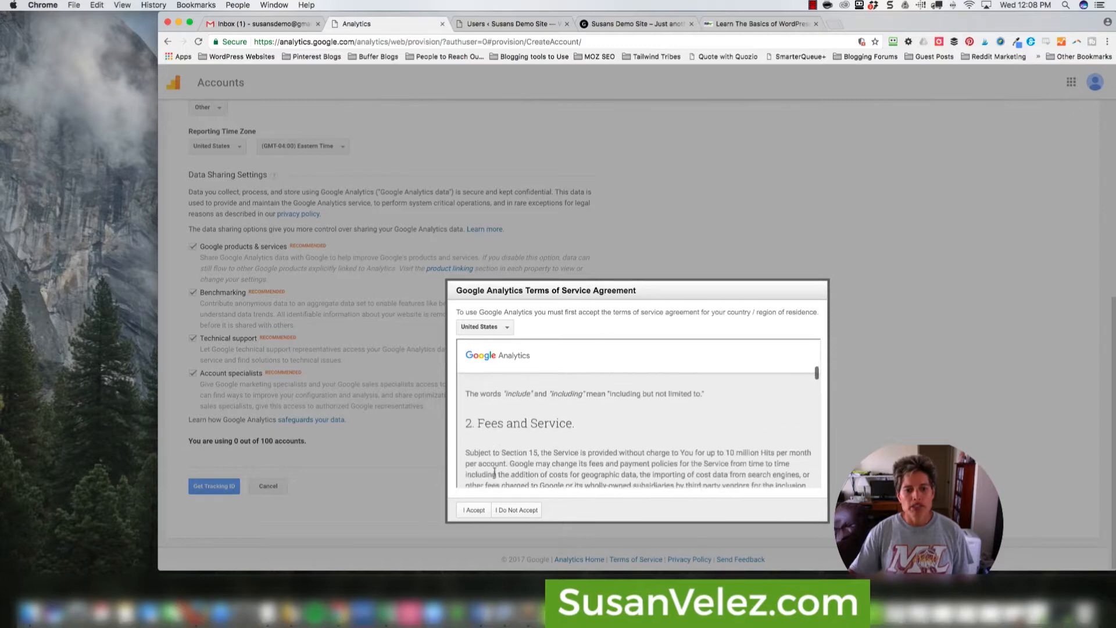
{"action": "scroll", "coordinate": [492, 465], "scroll_direction": "down", "scroll_amount": 5}
{"action": "scroll", "coordinate": [493, 465], "scroll_direction": "down", "scroll_amount": 3}
{"action": "left_click", "coordinate": [474, 510]}
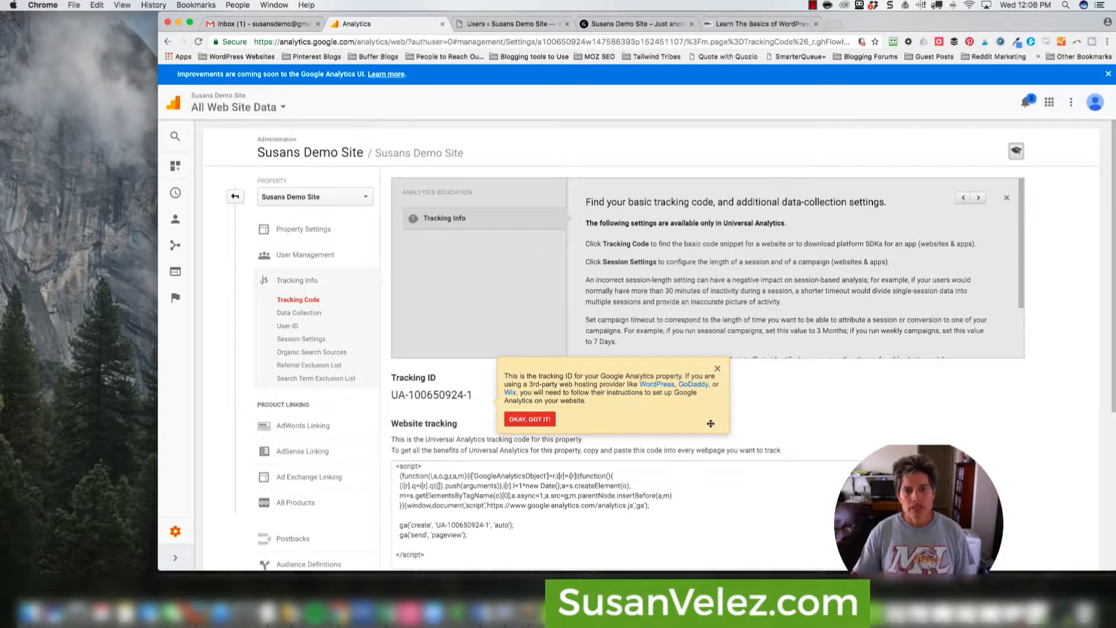
Dismiss the tracking ID tip and copy the entire website tracking script, including its opening and closing script tags
{"action": "scroll", "coordinate": [586, 293], "scroll_direction": "down", "scroll_amount": 10}
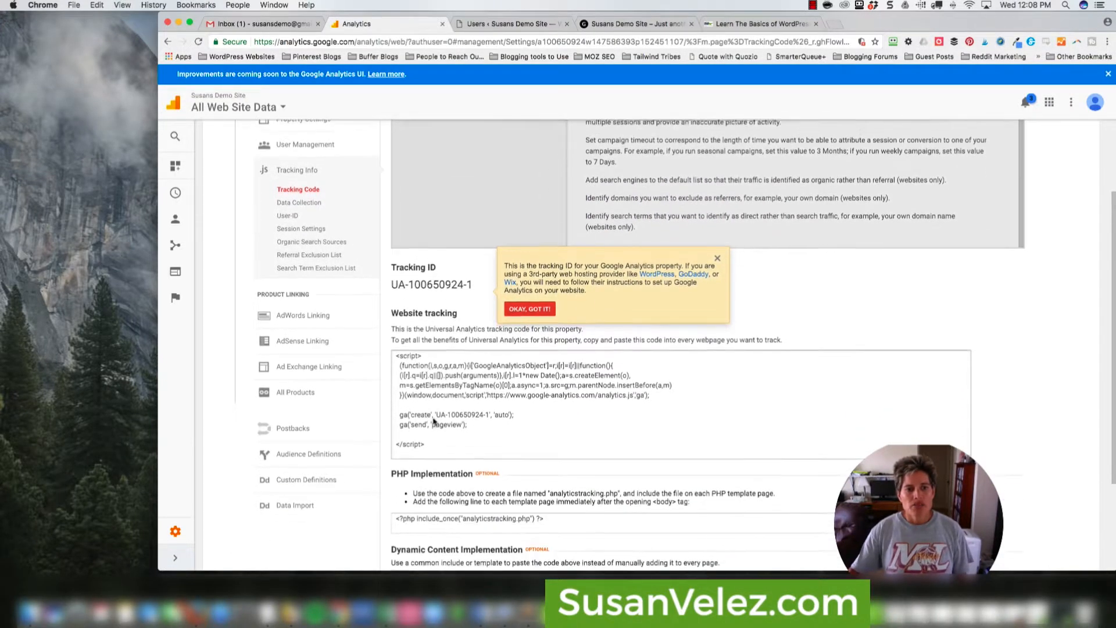
{"action": "scroll", "coordinate": [433, 422], "scroll_direction": "down", "scroll_amount": 1}
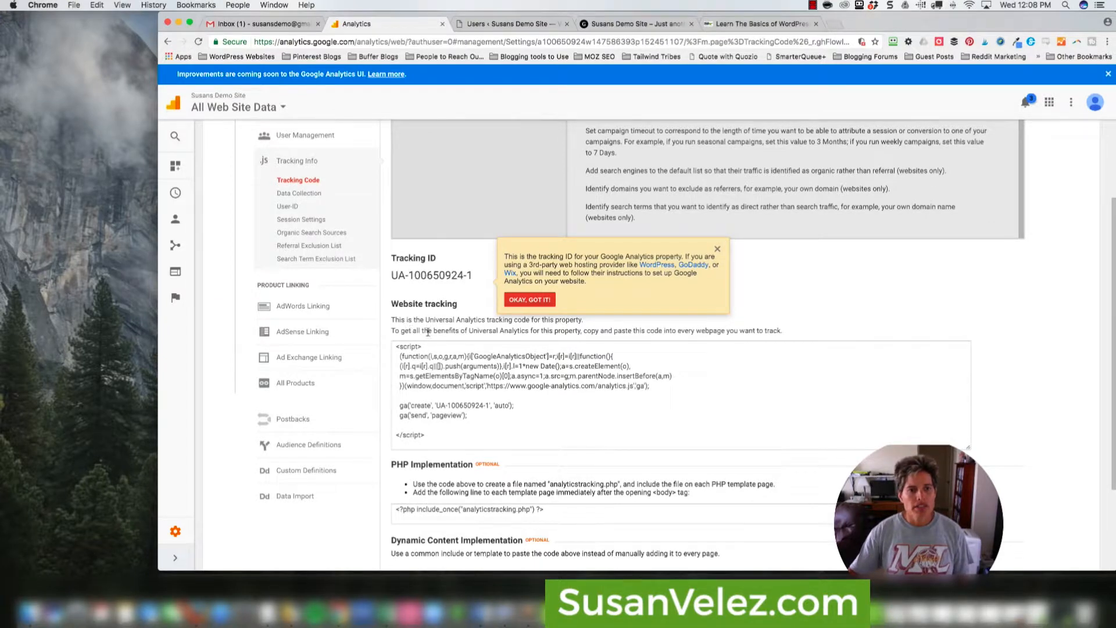
{"action": "left_click", "coordinate": [717, 250]}
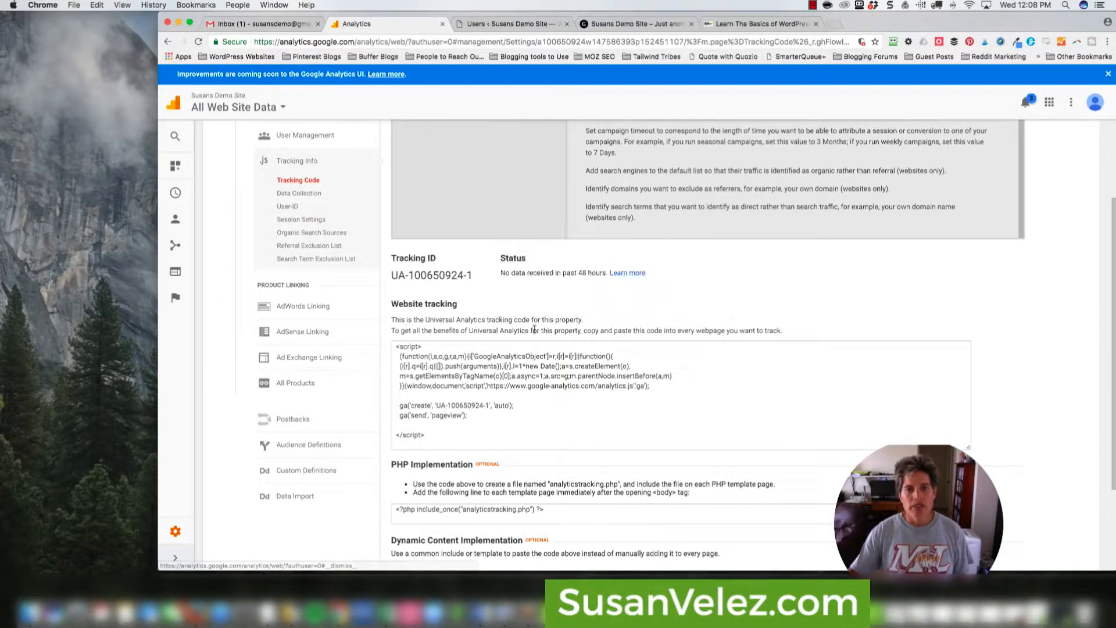
{"action": "scroll", "coordinate": [427, 331], "scroll_direction": "down", "scroll_amount": 1}
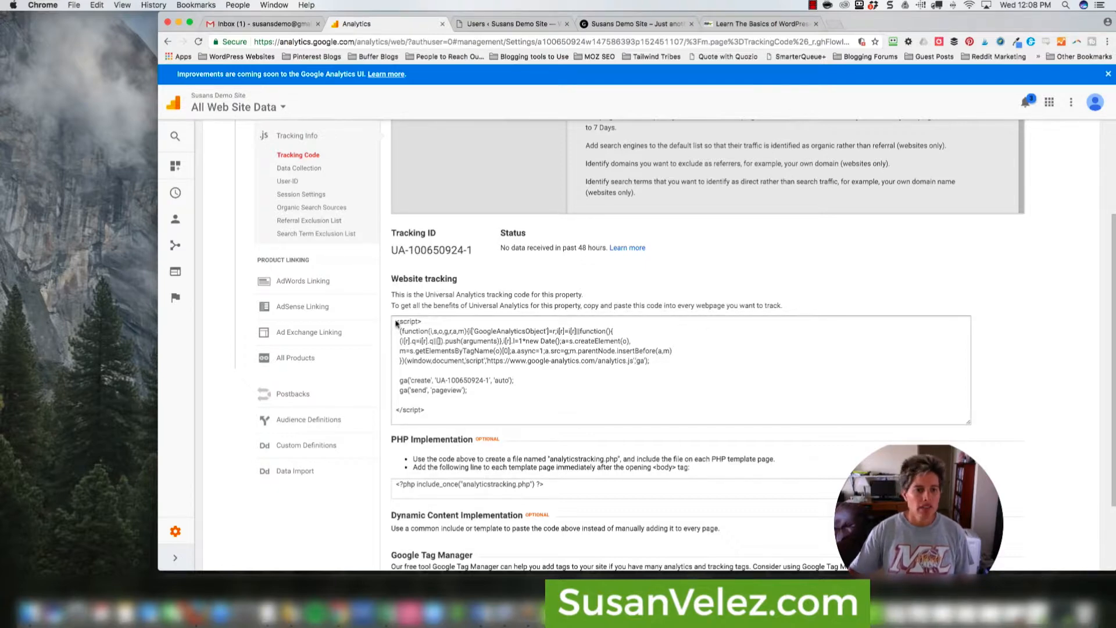
{"action": "left_click_drag", "start_coordinate": [396, 321], "coordinate": [427, 406]}
{"action": "key", "text": "super+c"}
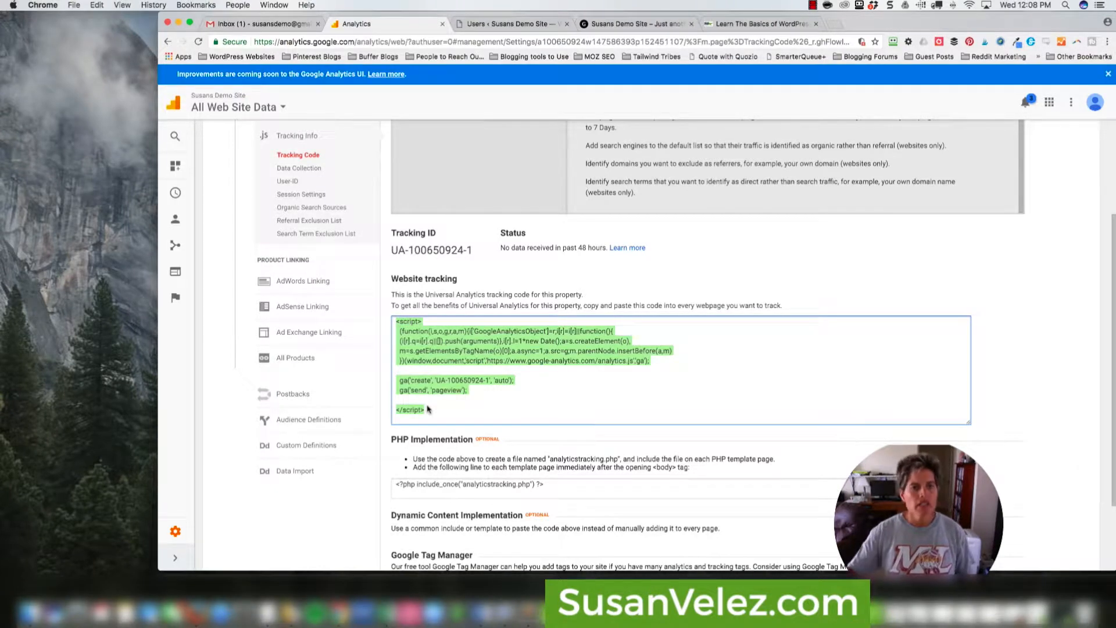
Switch to the WordPress admin of the demo site and open the Genesis Theme Settings
{"action": "left_click", "coordinate": [508, 24]}
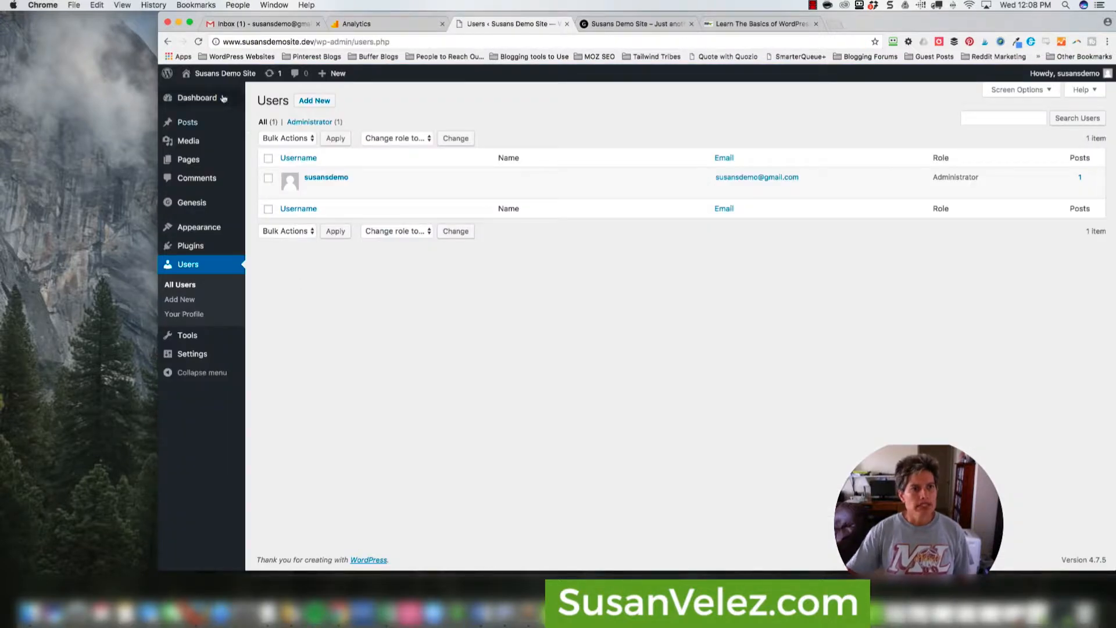
{"action": "mouse_move", "coordinate": [216, 102]}
{"action": "mouse_move", "coordinate": [195, 208]}
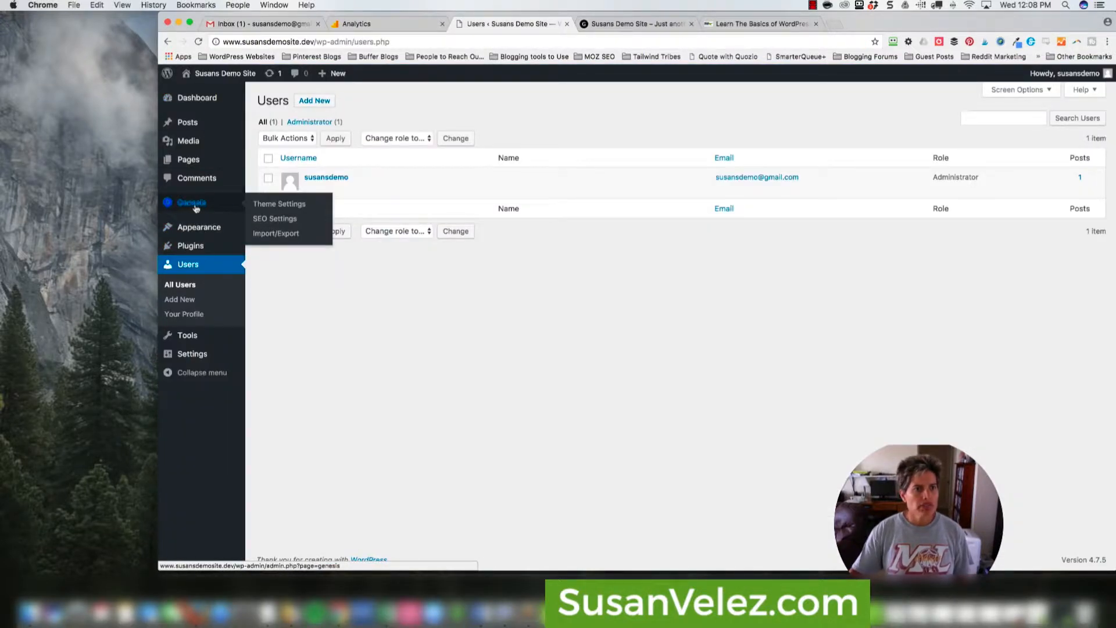
{"action": "left_click", "coordinate": [261, 206]}
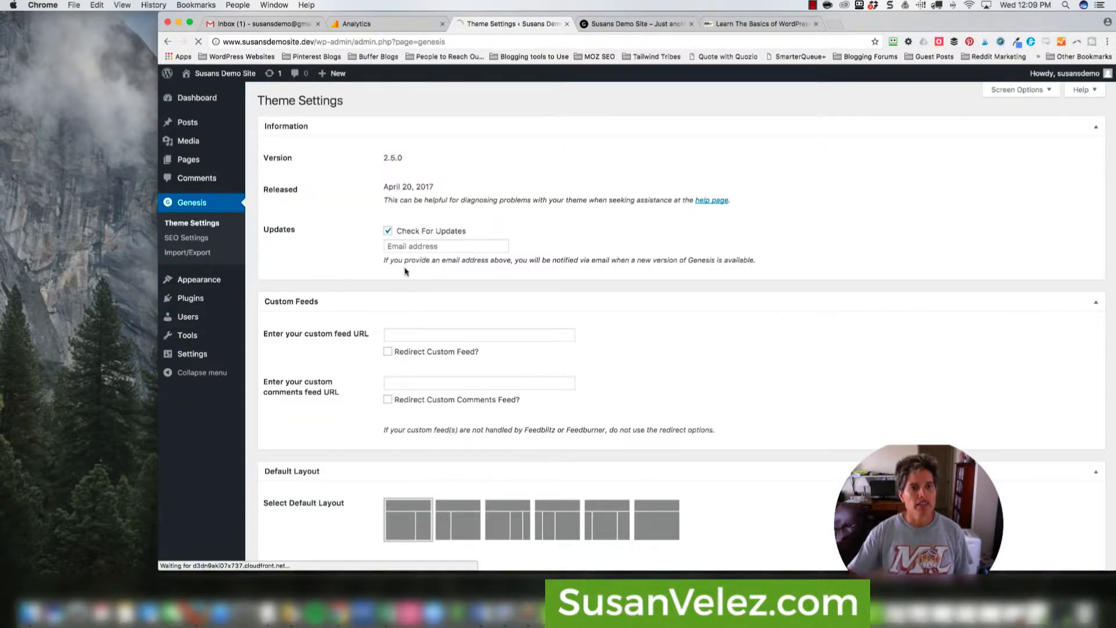
Paste the copied Analytics tracking code into the Genesis Header Scripts and save the changes
{"action": "scroll", "coordinate": [405, 271], "scroll_direction": "down", "scroll_amount": 15}
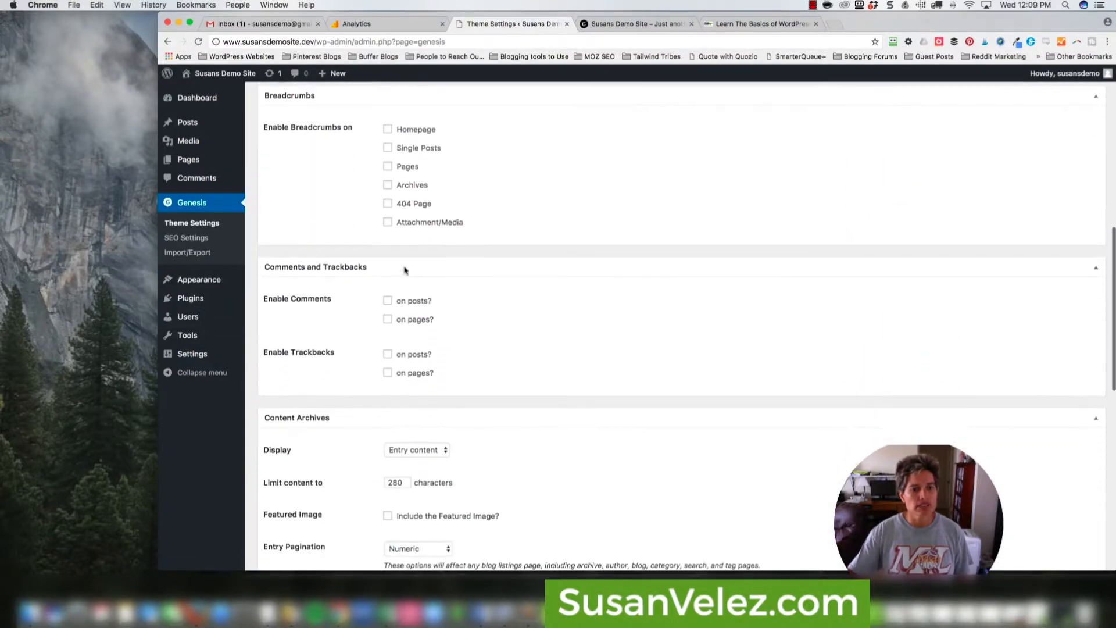
{"action": "scroll", "coordinate": [405, 270], "scroll_direction": "down", "scroll_amount": 15}
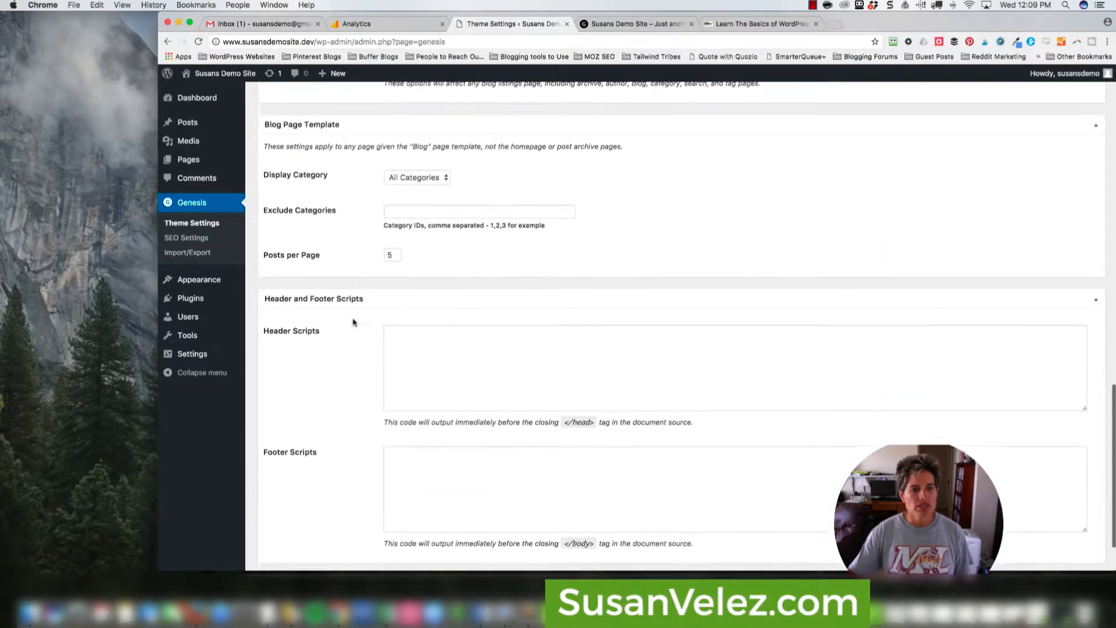
{"action": "scroll", "coordinate": [358, 327], "scroll_direction": "down", "scroll_amount": 1}
{"action": "left_click", "coordinate": [413, 329]}
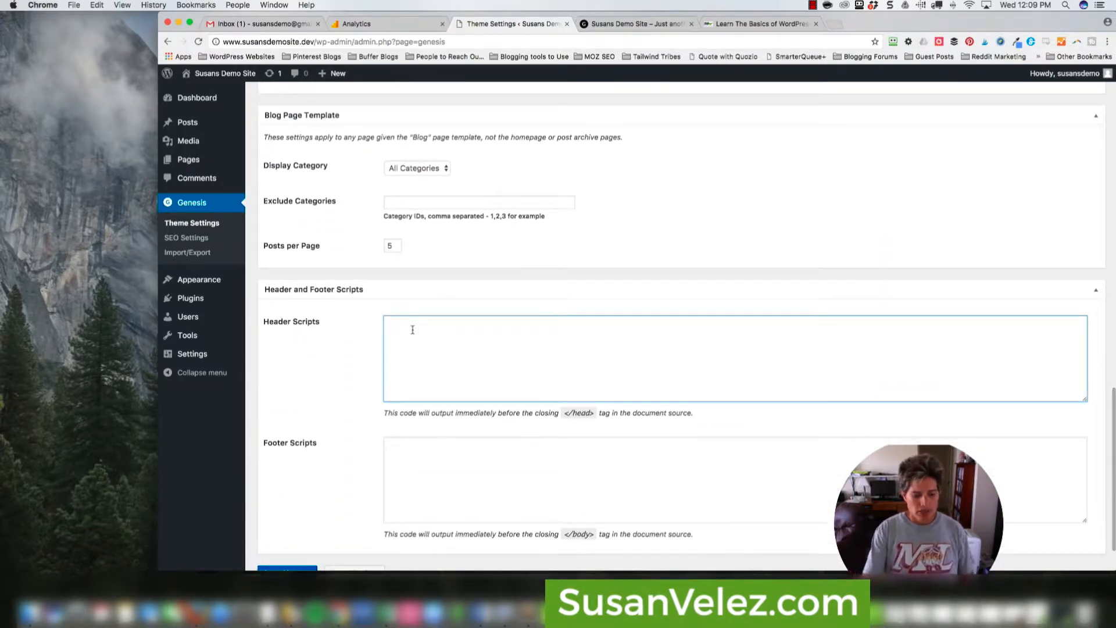
{"action": "key", "text": "super+v"}
{"action": "scroll", "coordinate": [531, 368], "scroll_direction": "down", "scroll_amount": 2}
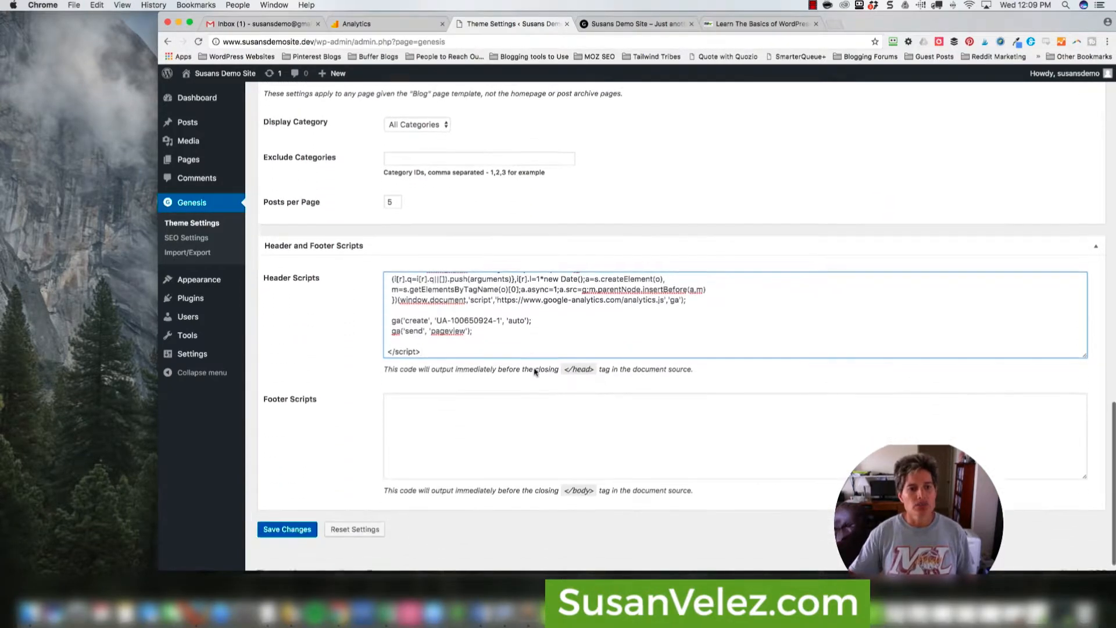
{"action": "left_click", "coordinate": [274, 517]}
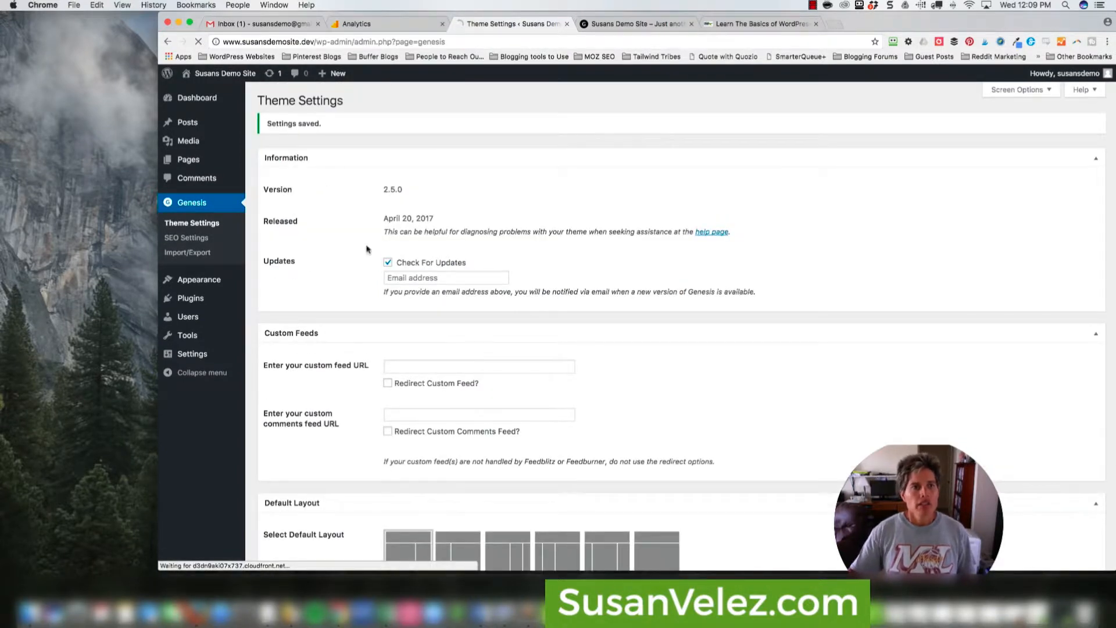
Open the demo site in a new tab to view its front page, and close the duplicate tab
{"action": "left_click", "coordinate": [213, 99], "text": "super"}
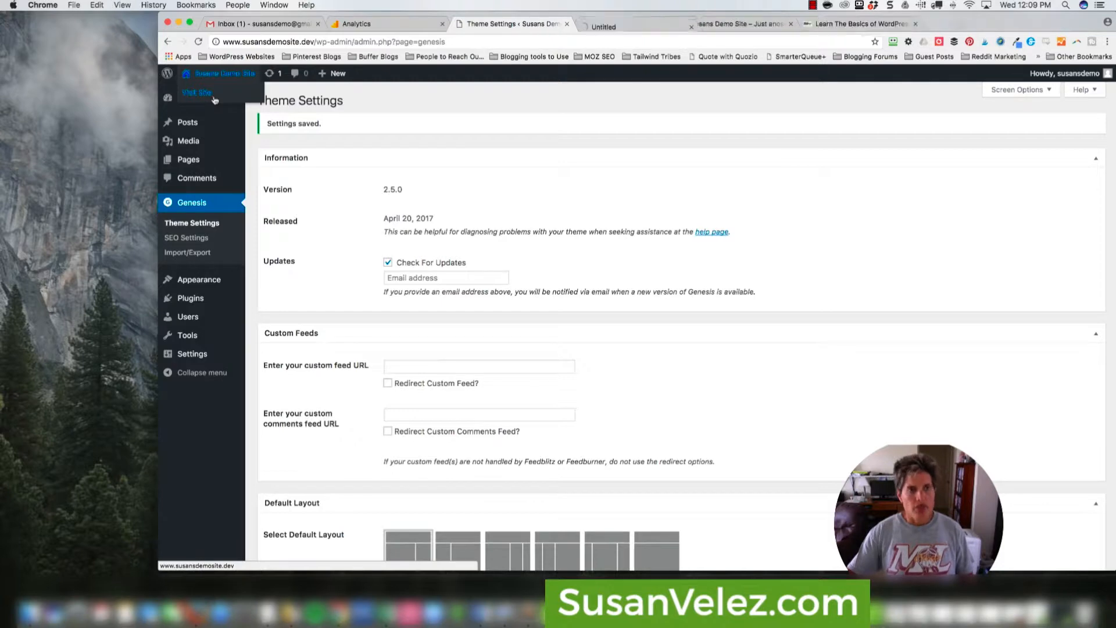
{"action": "left_click", "coordinate": [633, 24]}
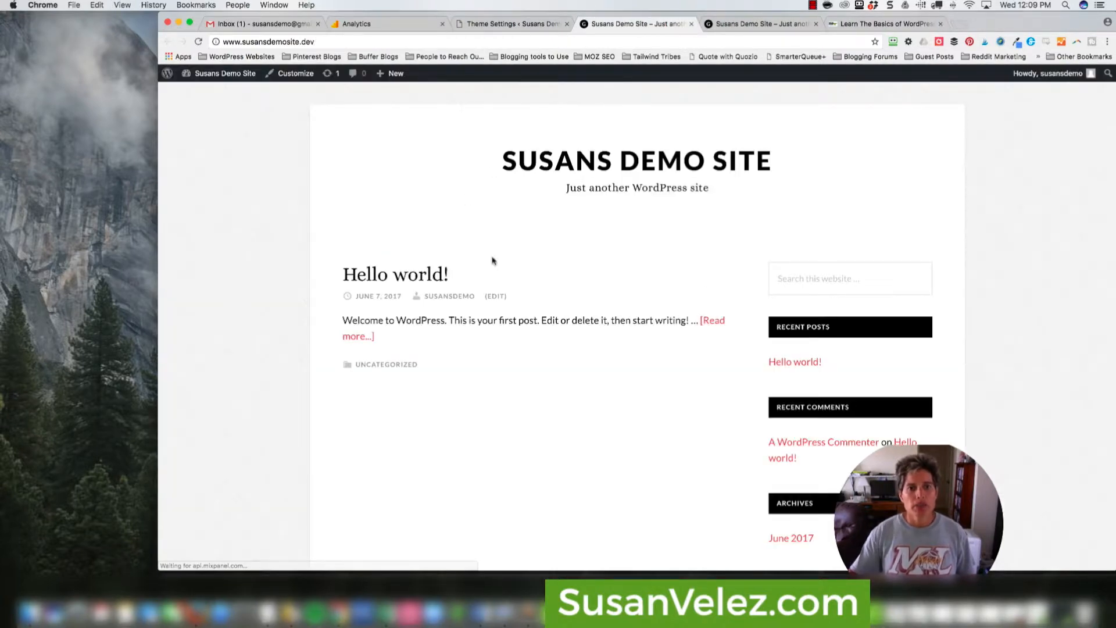
{"action": "left_click", "coordinate": [815, 25]}
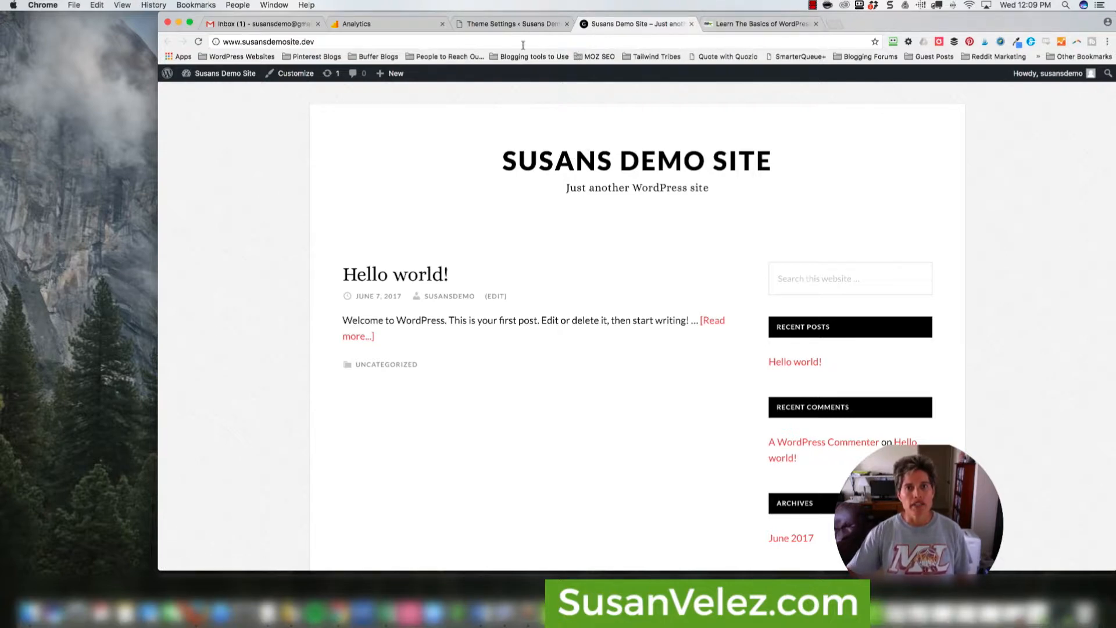
Return to the Genesis Theme Settings, delete the whole tracking code from Header Scripts and save the changes
{"action": "left_click", "coordinate": [505, 26]}
{"action": "scroll", "coordinate": [591, 235], "scroll_direction": "down", "scroll_amount": 20}
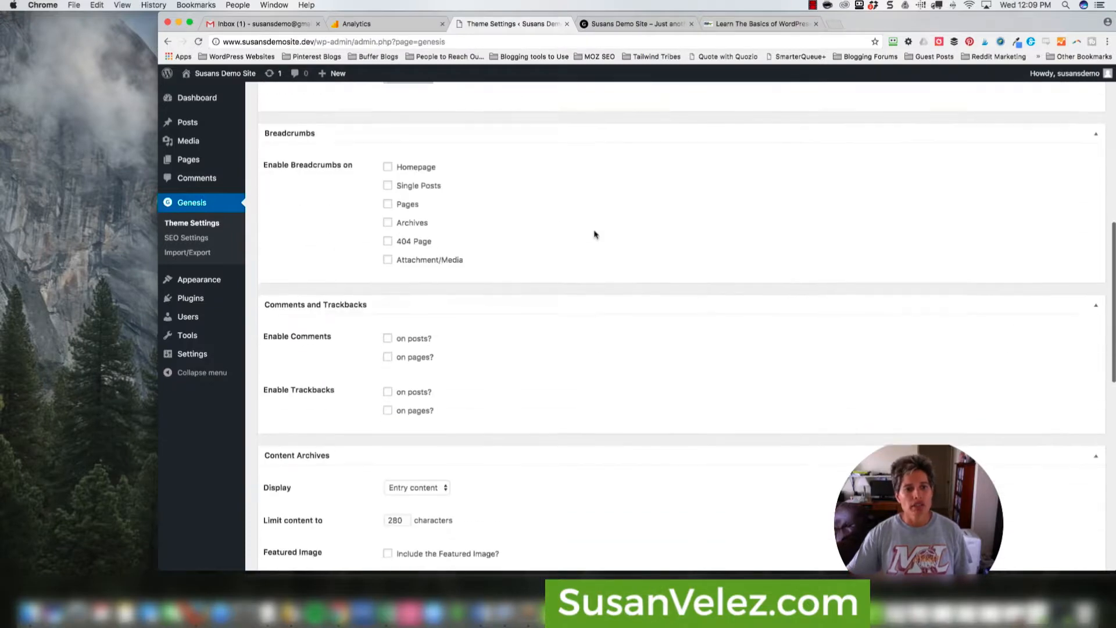
{"action": "scroll", "coordinate": [588, 239], "scroll_direction": "down", "scroll_amount": 2}
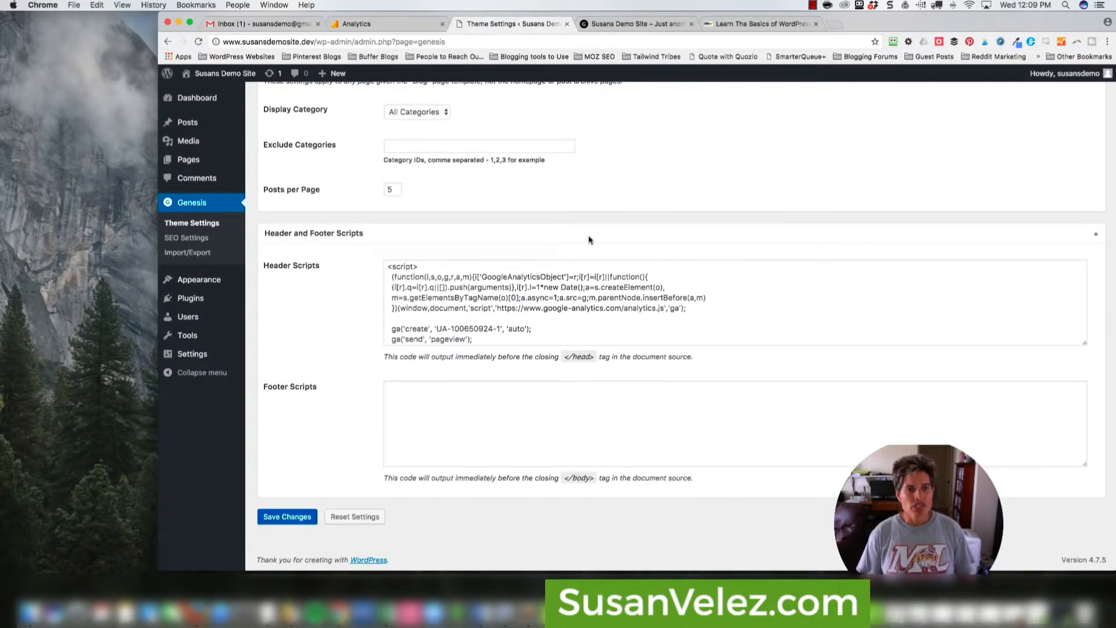
{"action": "left_click", "coordinate": [552, 309]}
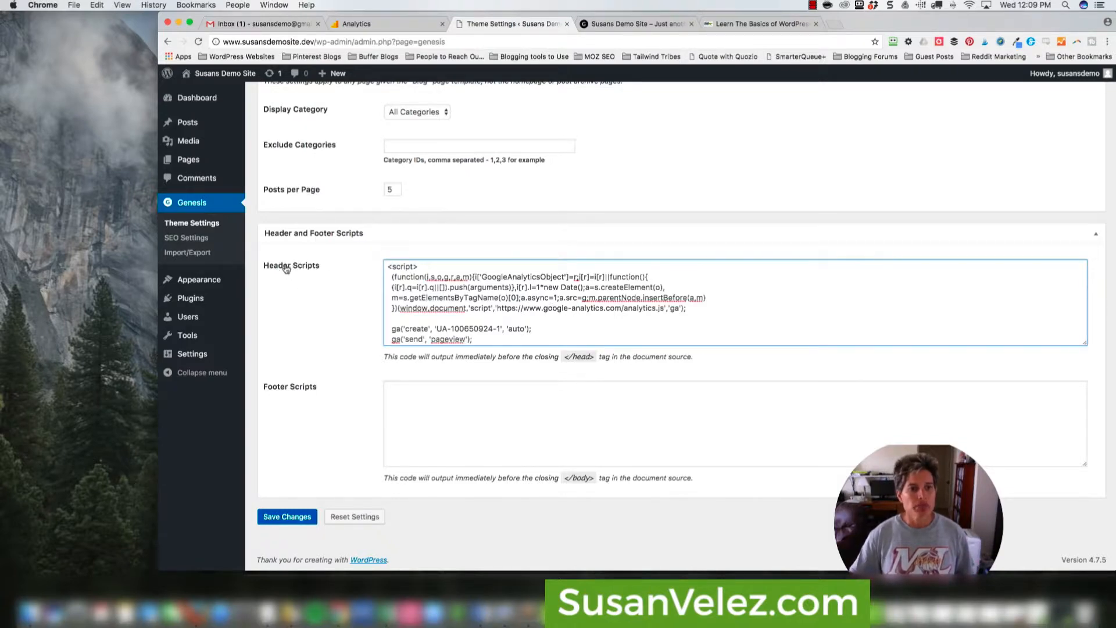
{"action": "triple_click", "coordinate": [416, 306]}
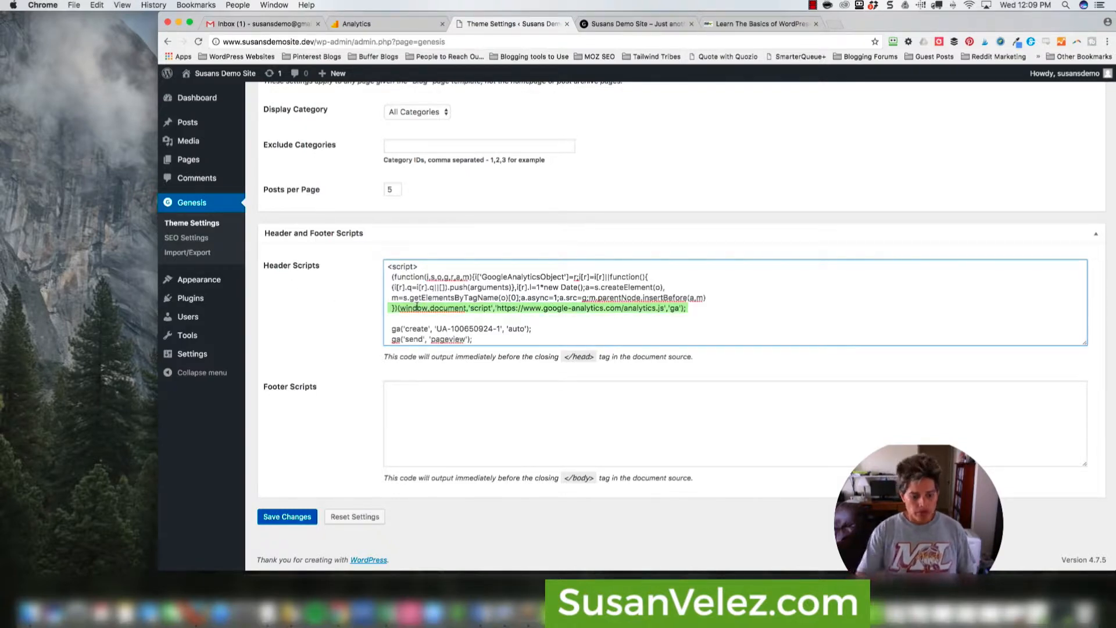
{"action": "key", "text": "super+a"}
{"action": "key", "text": "BackSpace"}
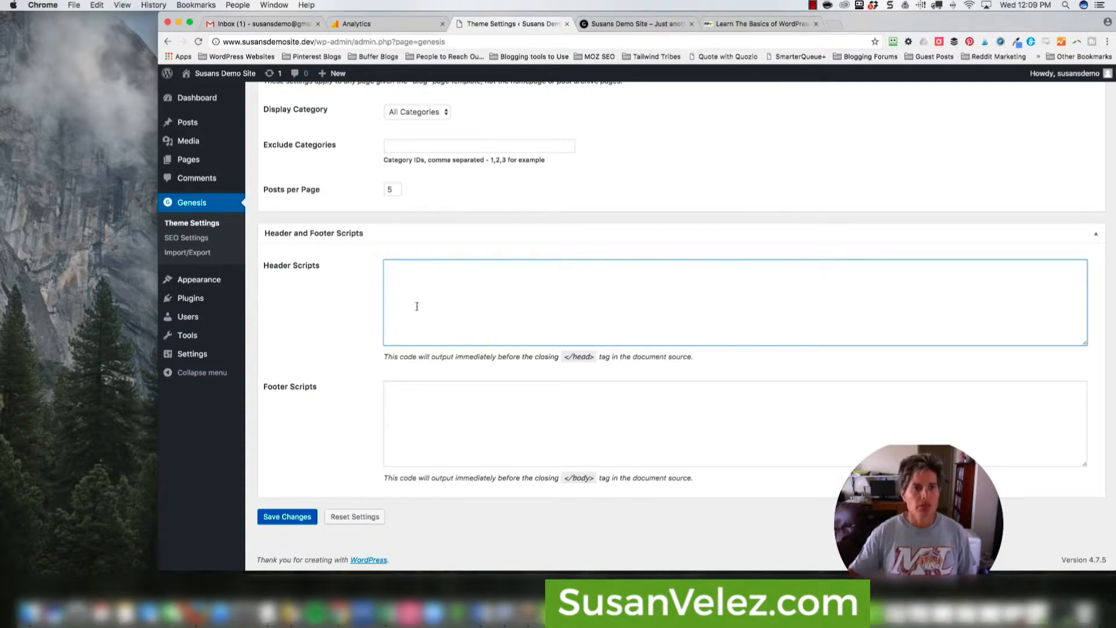
{"action": "left_click", "coordinate": [299, 519]}
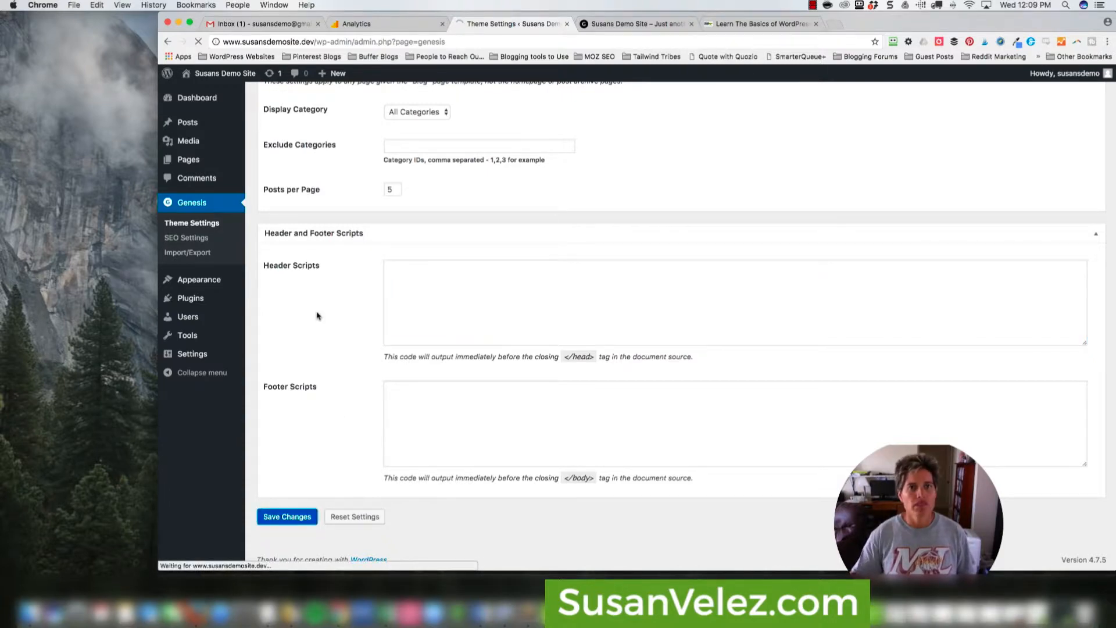
Go to the page for adding plugins and search the plugin directory for "monster insights"
{"action": "mouse_move", "coordinate": [216, 304]}
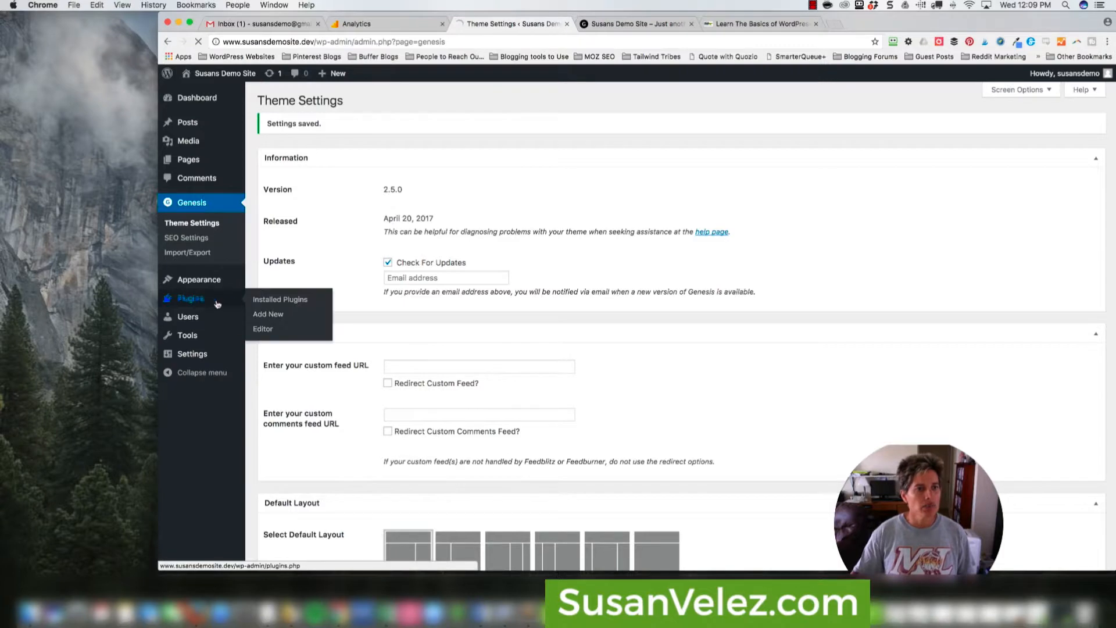
{"action": "left_click", "coordinate": [279, 317]}
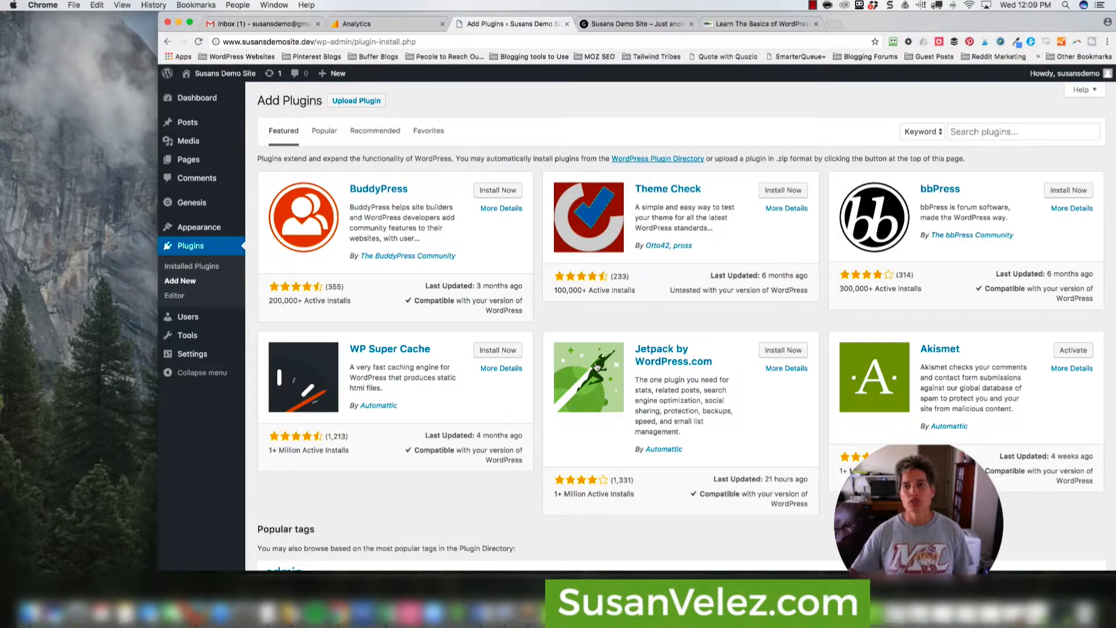
{"action": "left_click", "coordinate": [994, 133]}
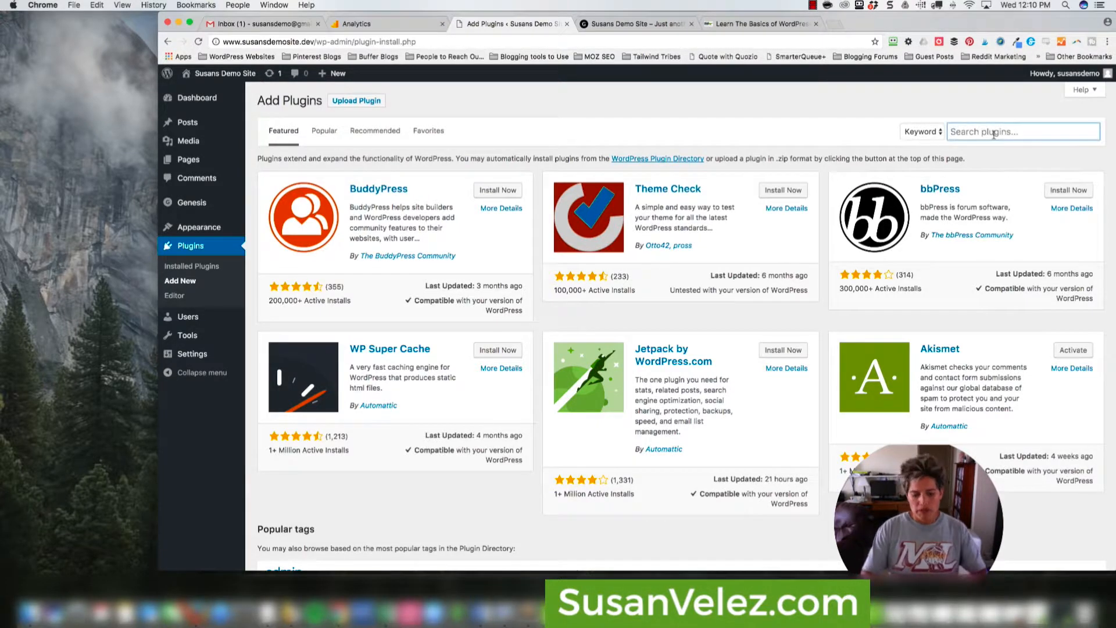
{"action": "type", "text": "monster"}
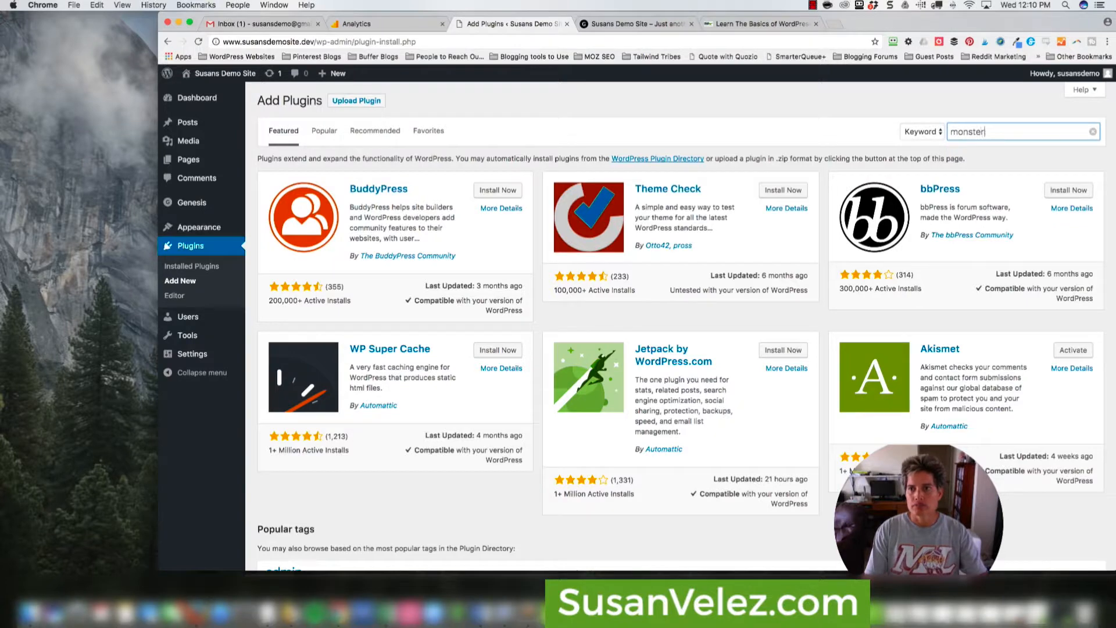
{"action": "type", "text": " insights"}
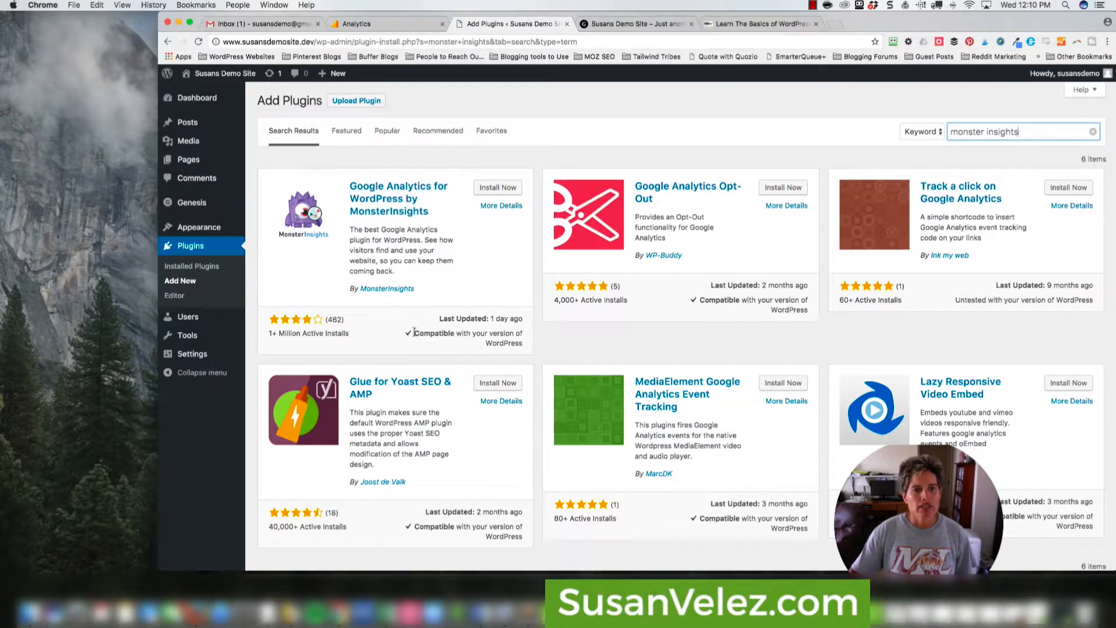
Check the compatibility note of Google Analytics for WordPress by MonsterInsights, then install and activate the plugin
{"action": "left_click_drag", "start_coordinate": [414, 332], "coordinate": [514, 342]}
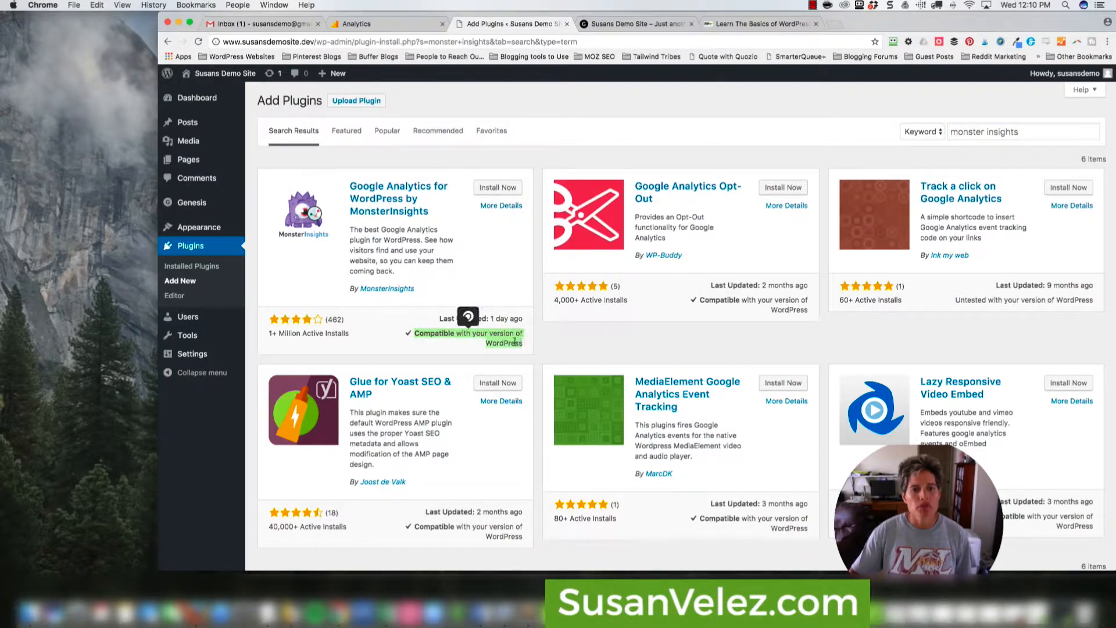
{"action": "left_click", "coordinate": [473, 352]}
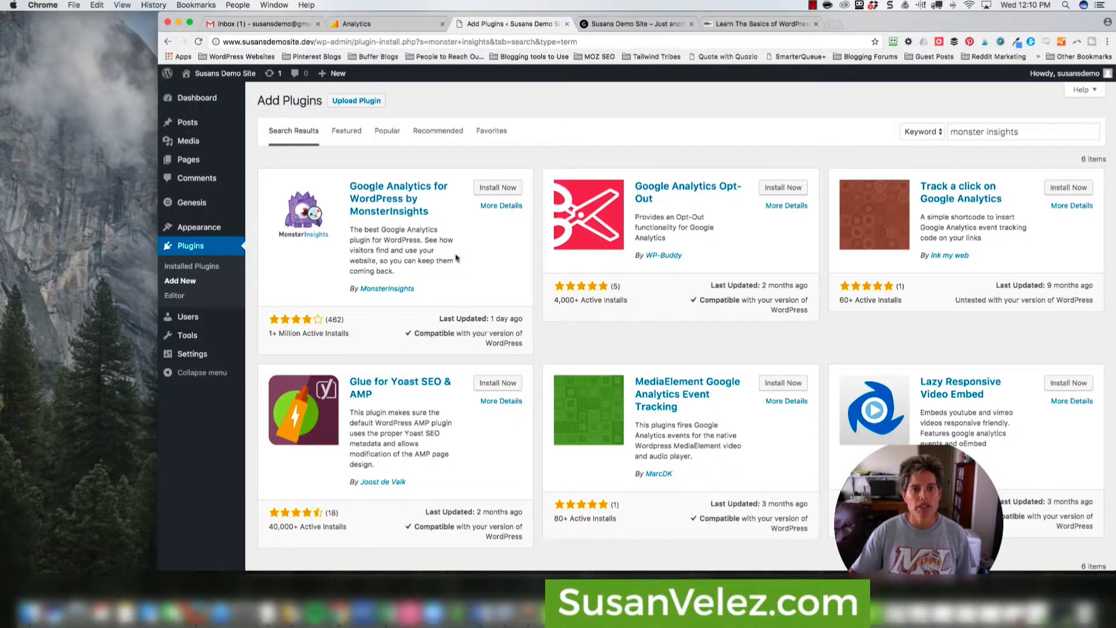
{"action": "left_click", "coordinate": [498, 187]}
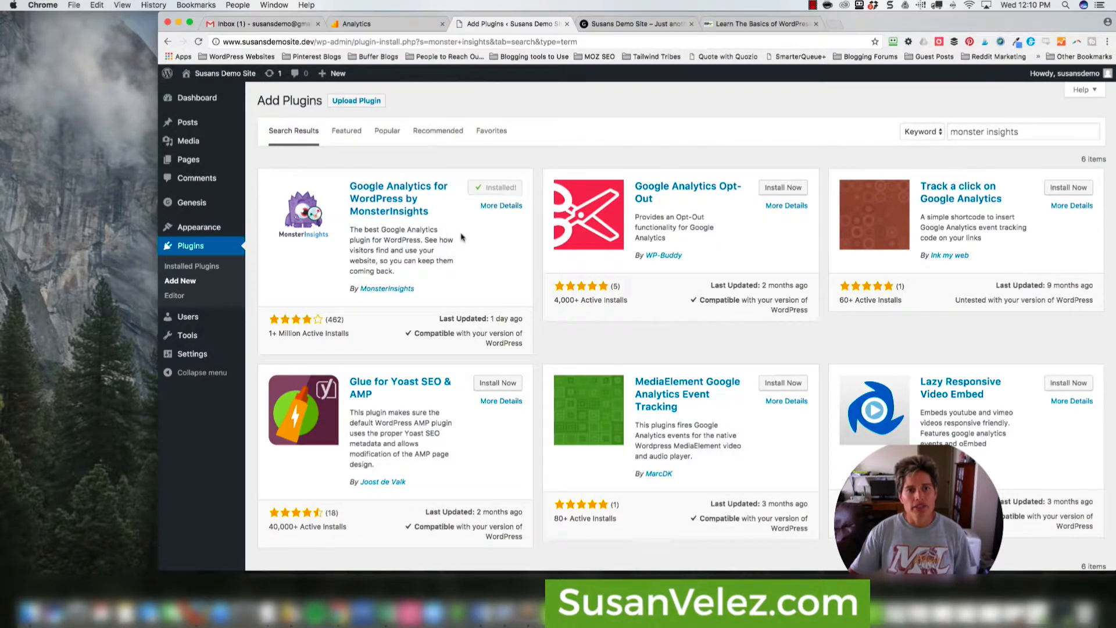
{"action": "left_click", "coordinate": [493, 188]}
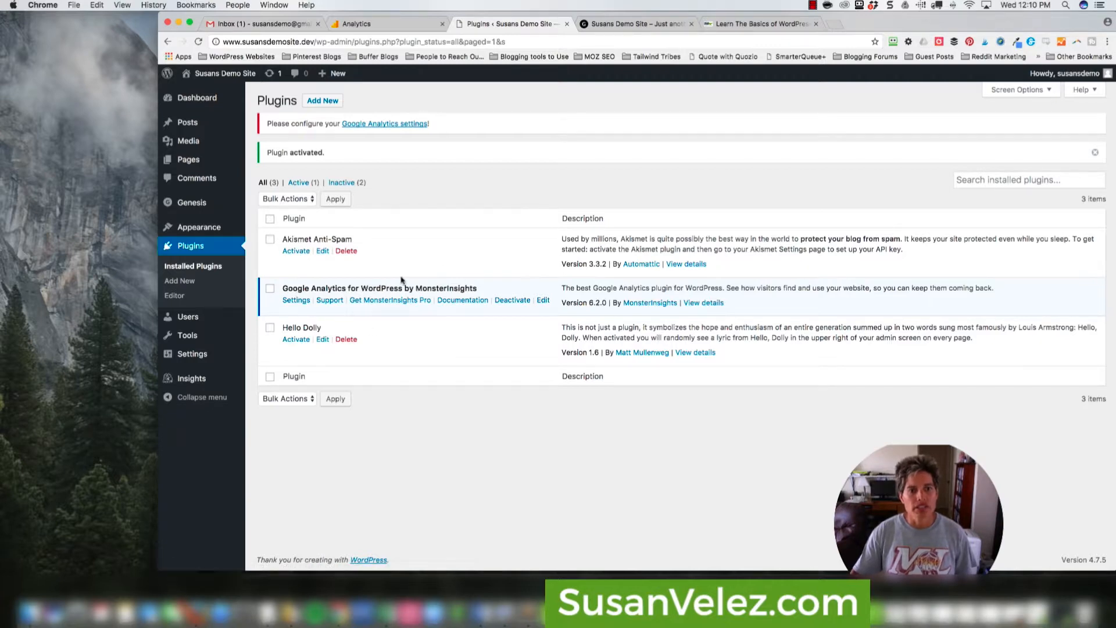
From the MonsterInsights settings, start Google authentication, request the Google code and allow MonsterInsights Free access with the demo Google account
{"action": "left_click", "coordinate": [297, 301]}
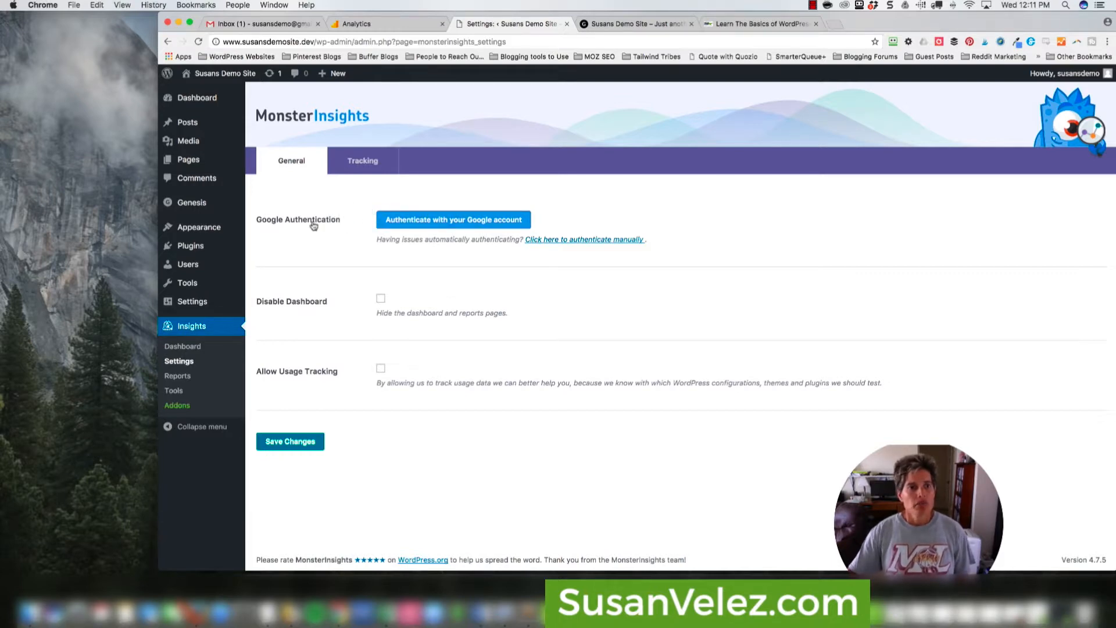
{"action": "left_click", "coordinate": [479, 223]}
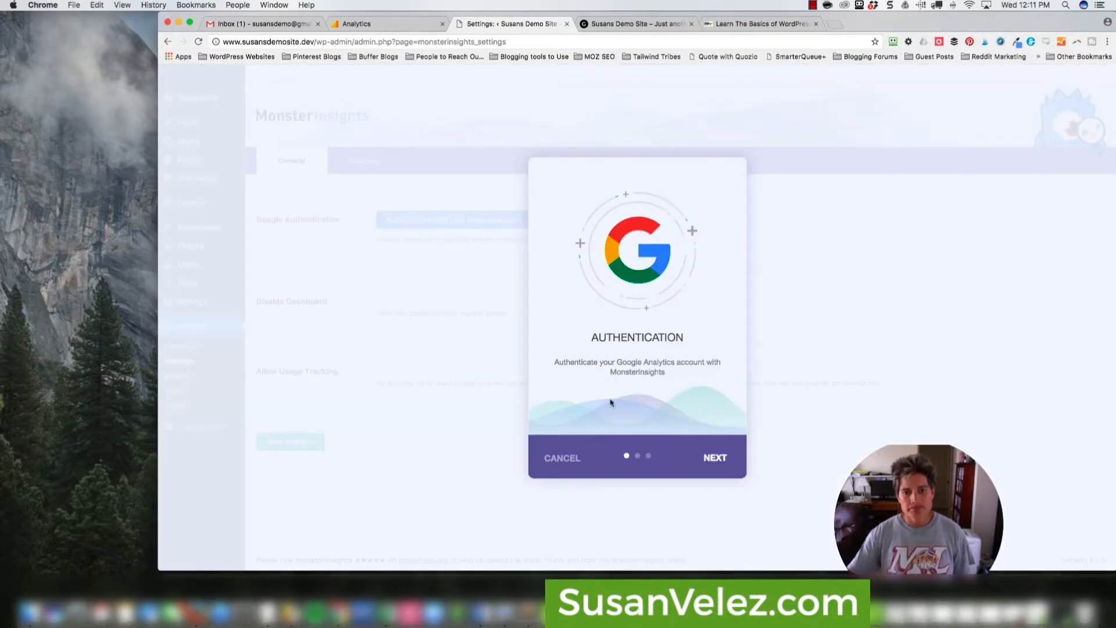
{"action": "left_click", "coordinate": [717, 462]}
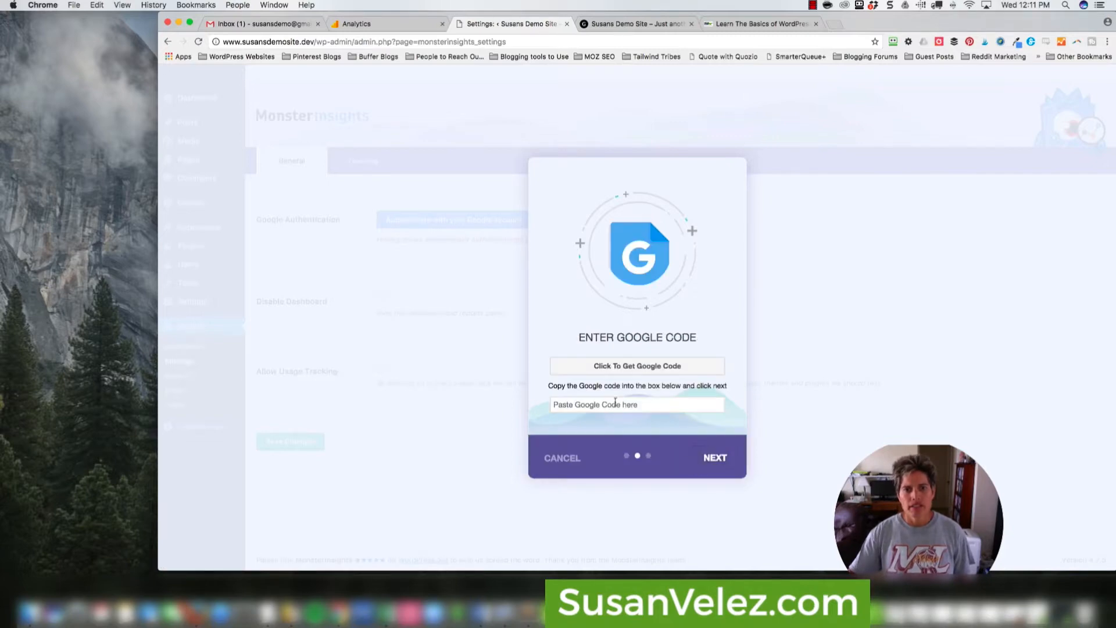
{"action": "left_click", "coordinate": [630, 371]}
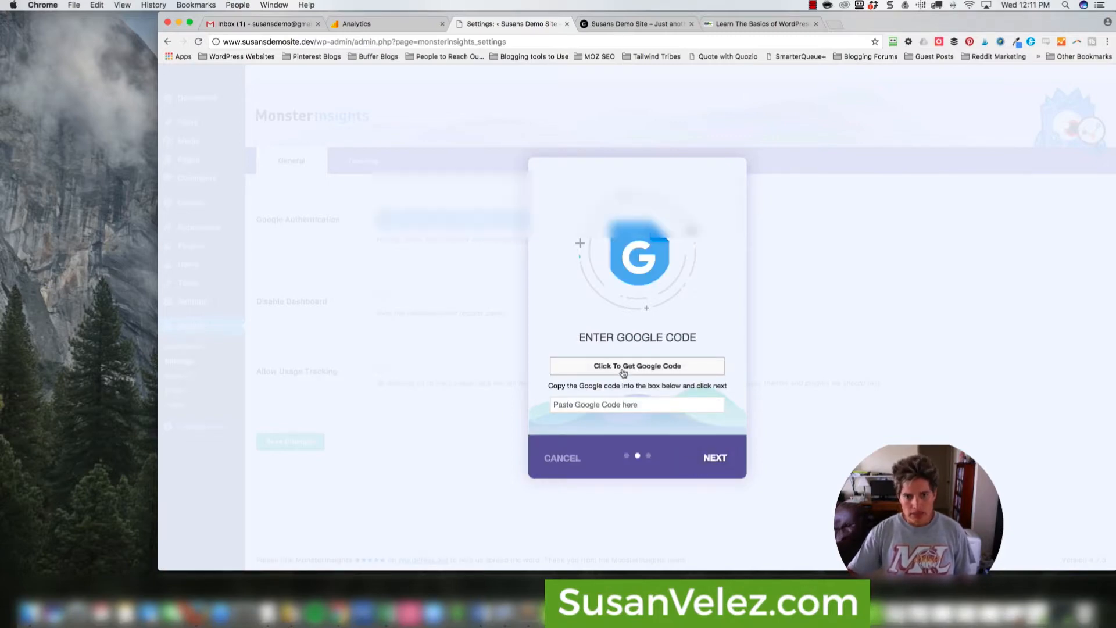
{"action": "left_click", "coordinate": [633, 366]}
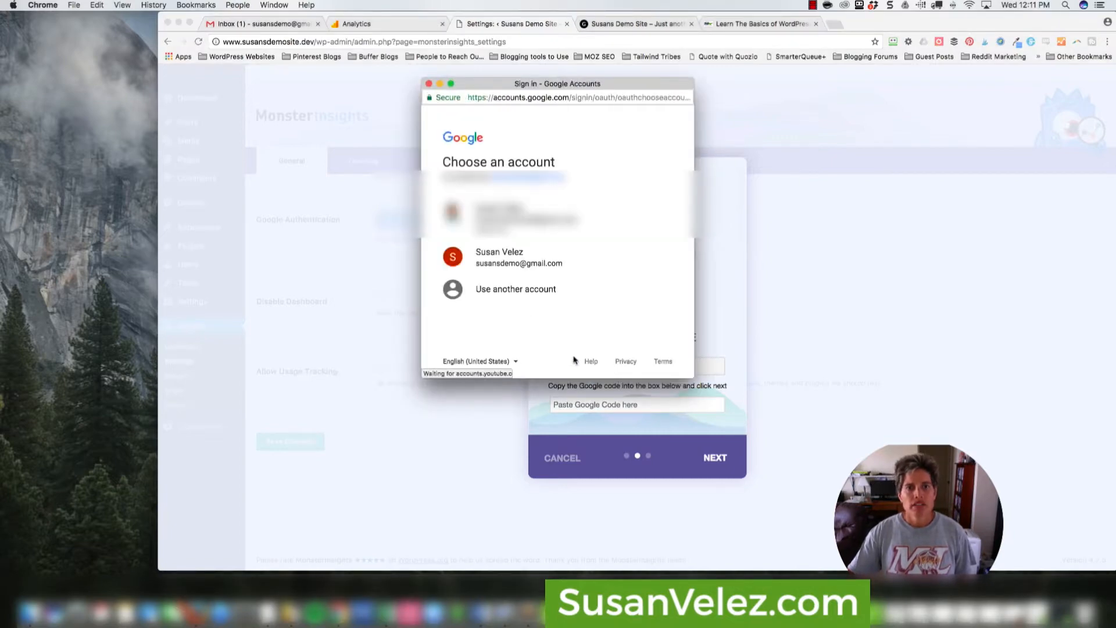
{"action": "left_click", "coordinate": [513, 262]}
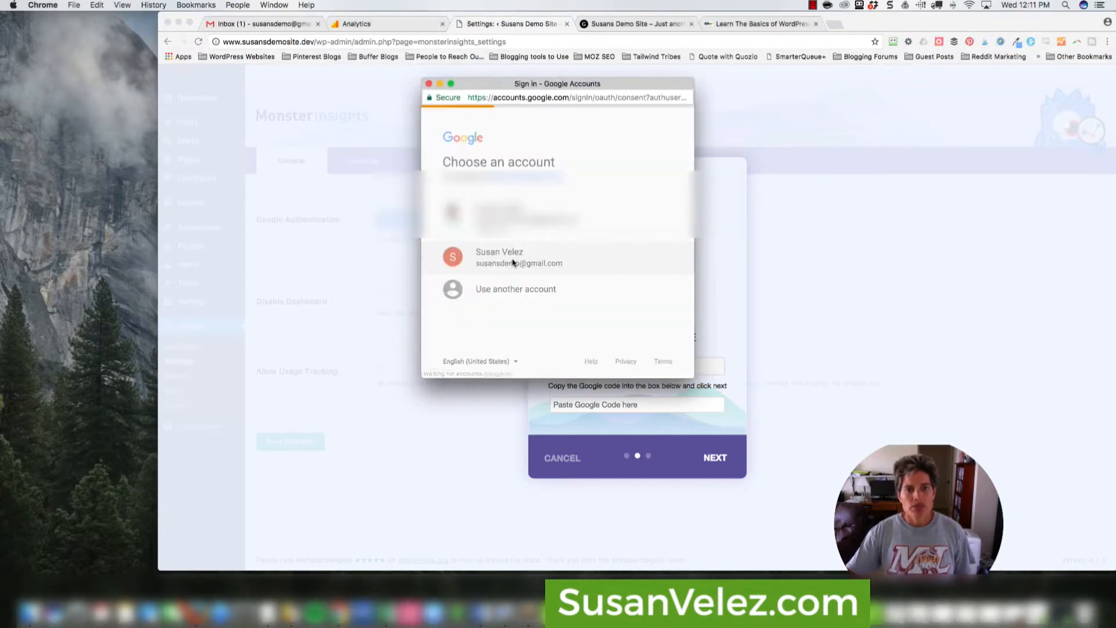
{"action": "left_click", "coordinate": [643, 351]}
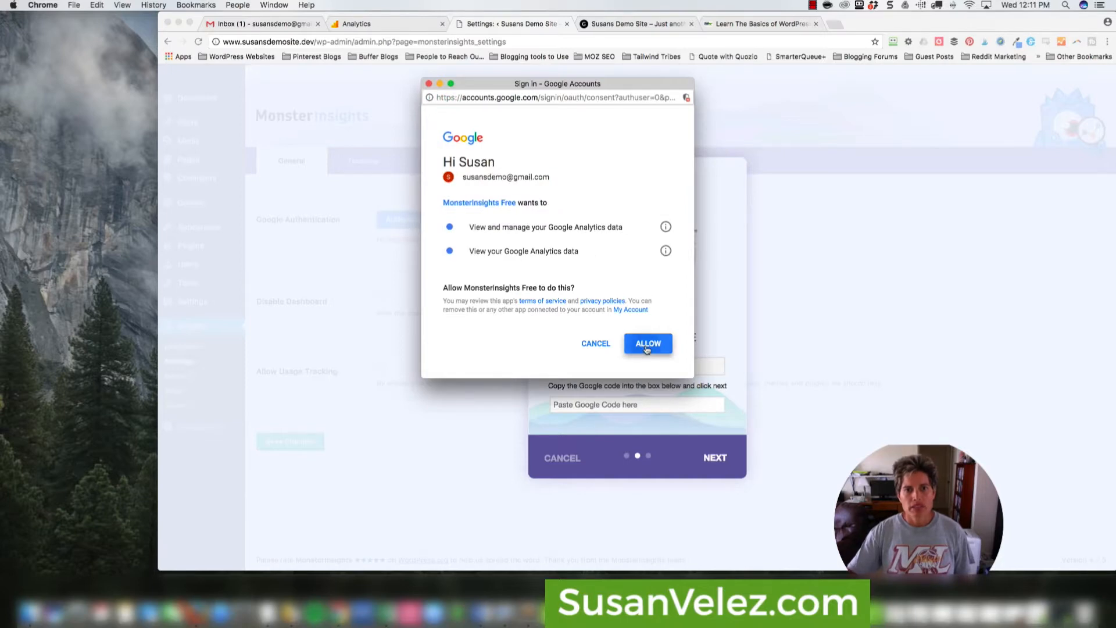
Copy the Google authorization code, close the sign-in window, and submit the code in the MonsterInsights authentication dialog
{"action": "left_click", "coordinate": [493, 229]}
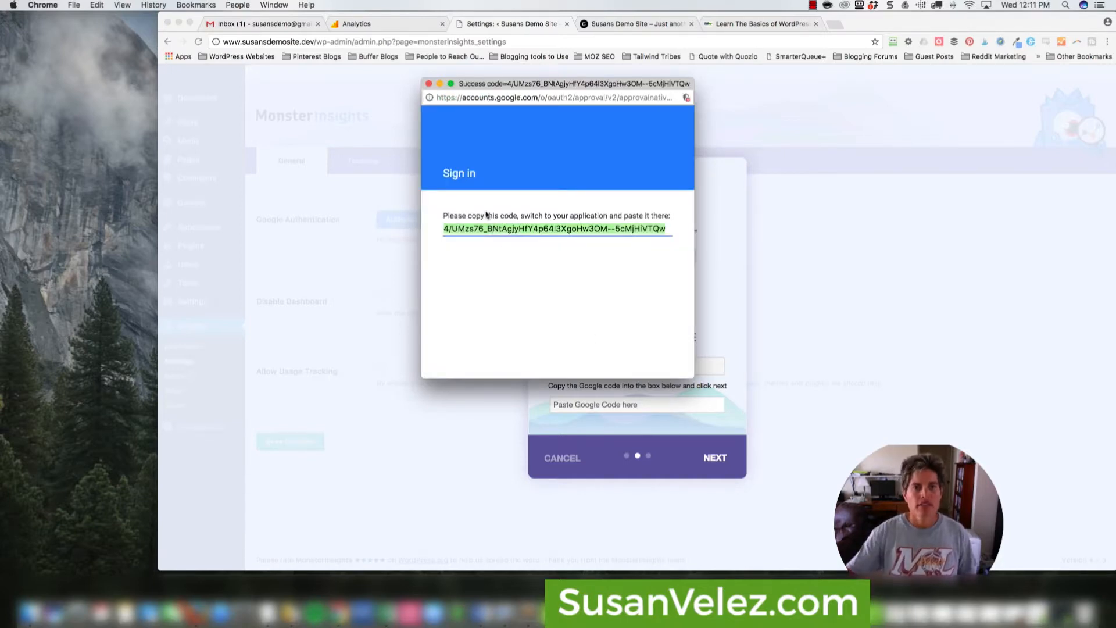
{"action": "left_click", "coordinate": [428, 84]}
{"action": "left_click", "coordinate": [581, 406]}
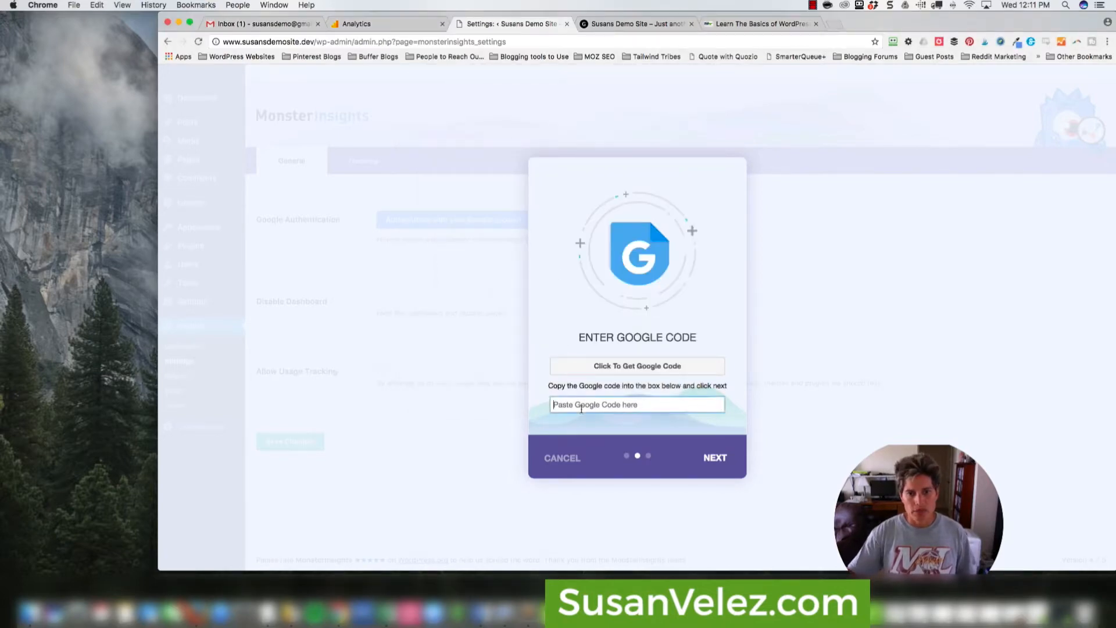
{"action": "key", "text": "super+v"}
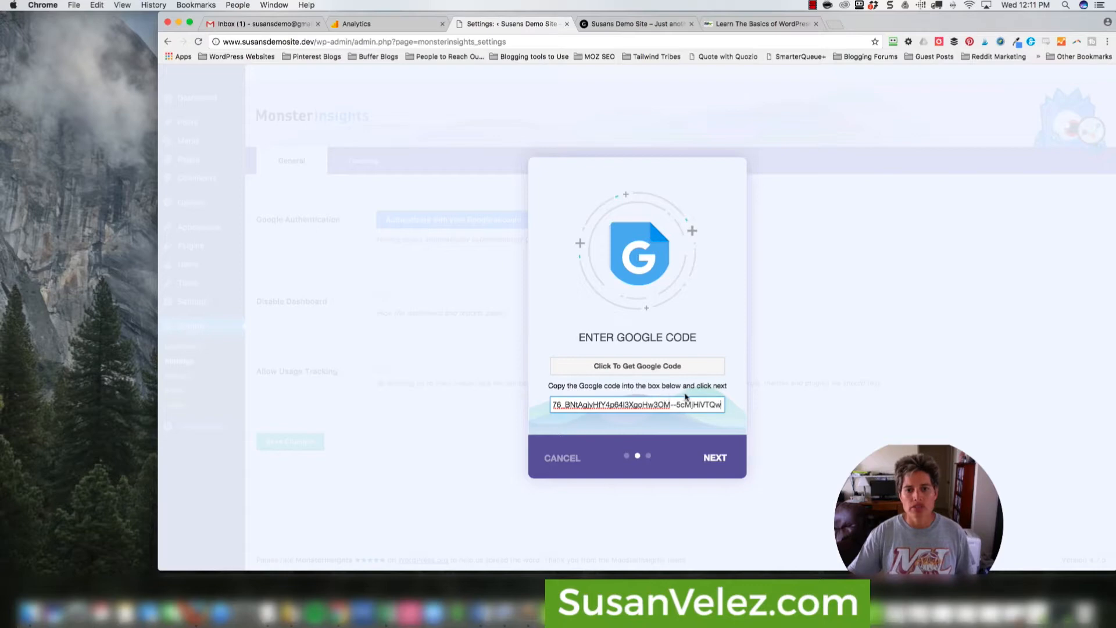
{"action": "left_click", "coordinate": [720, 457]}
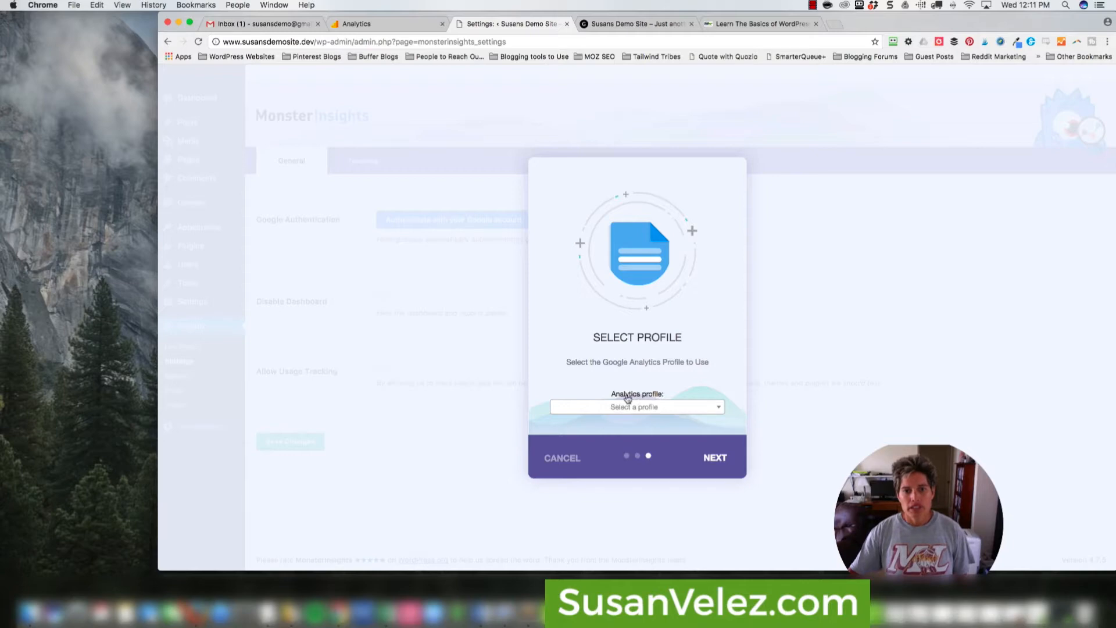
Choose the demo site's All Web Site Data as the Analytics profile and finish the authentication wizard
{"action": "left_click", "coordinate": [712, 409]}
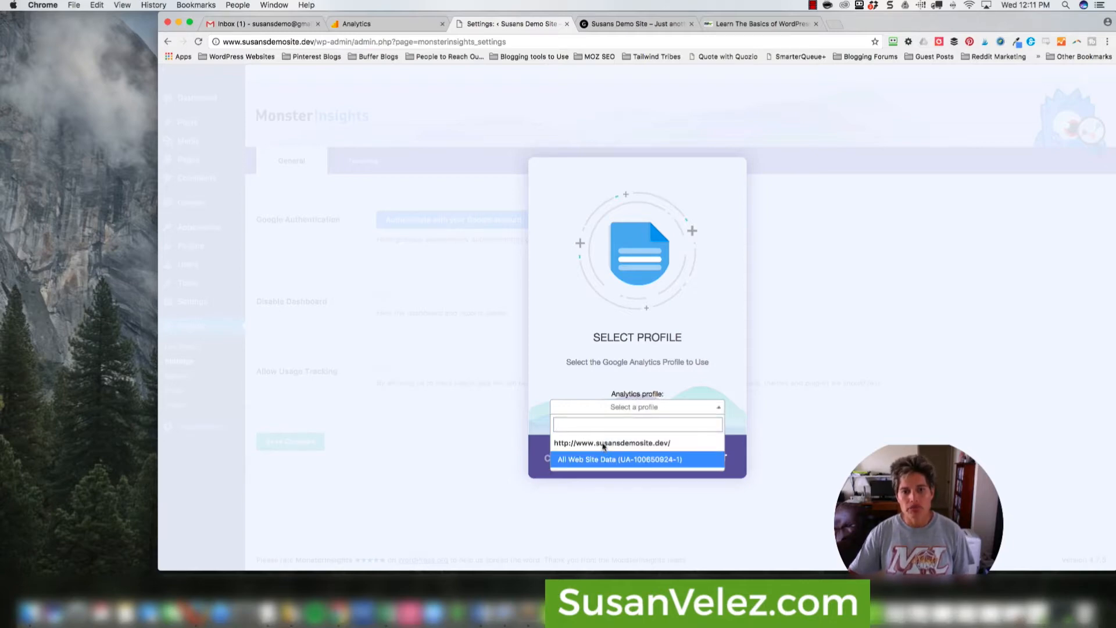
{"action": "left_click", "coordinate": [624, 459]}
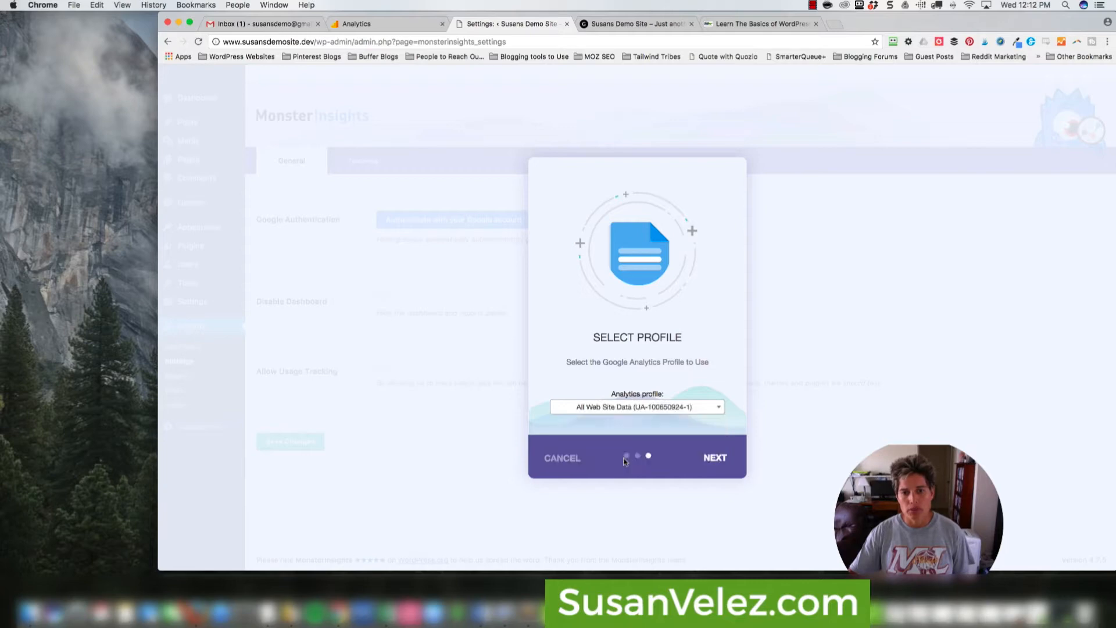
{"action": "left_click", "coordinate": [716, 462]}
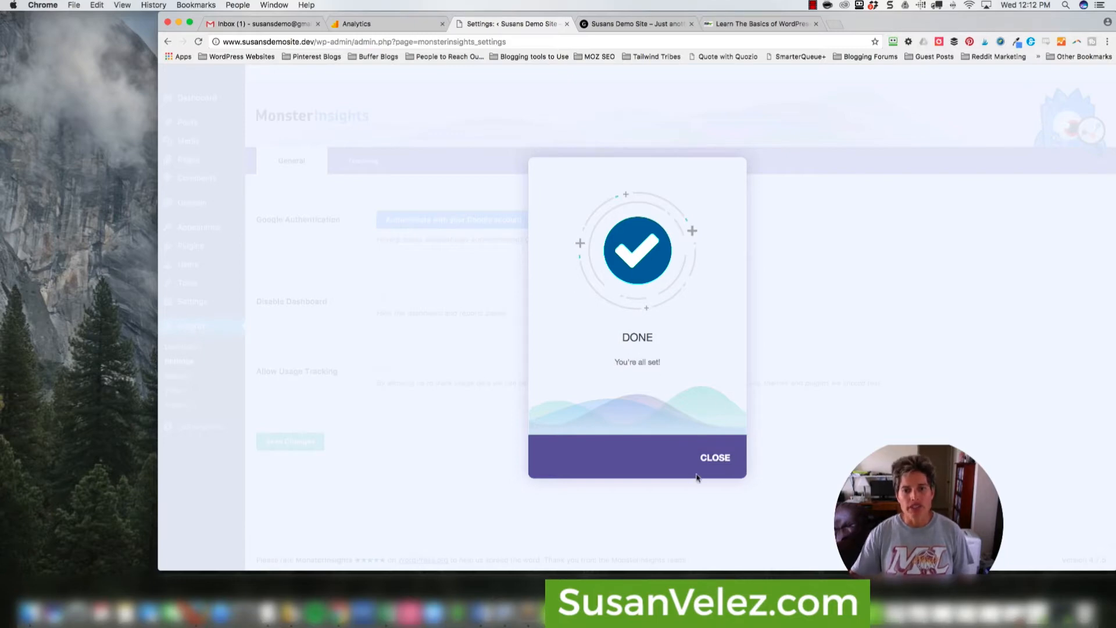
{"action": "left_click", "coordinate": [711, 459]}
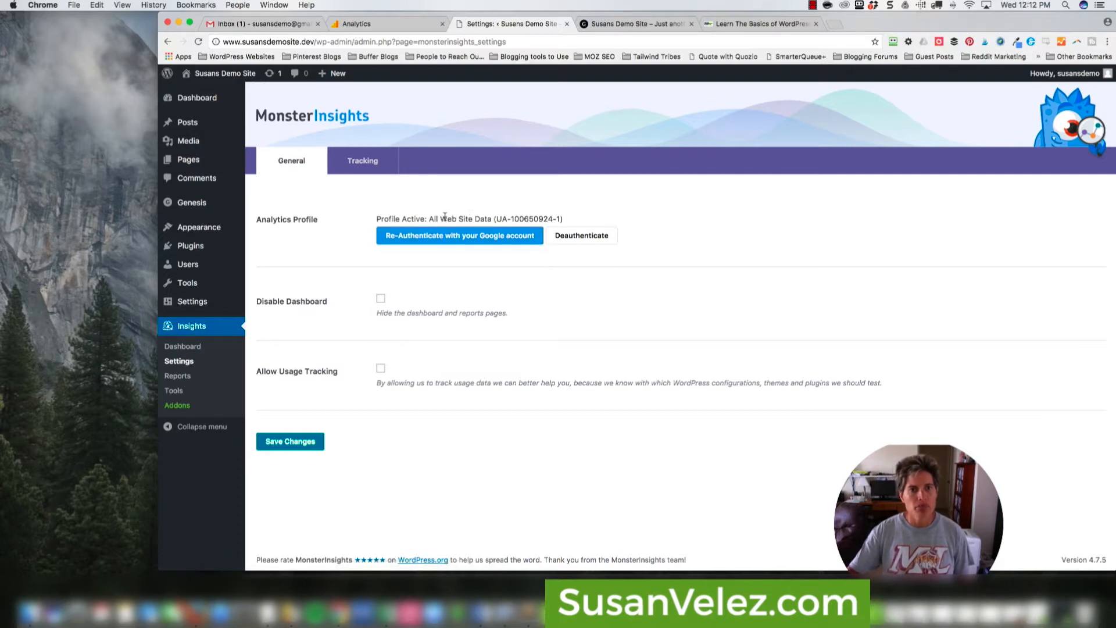
Check the active Analytics profile's tracking ID and review the MonsterInsights tracking settings
{"action": "left_click_drag", "start_coordinate": [497, 218], "coordinate": [561, 217]}
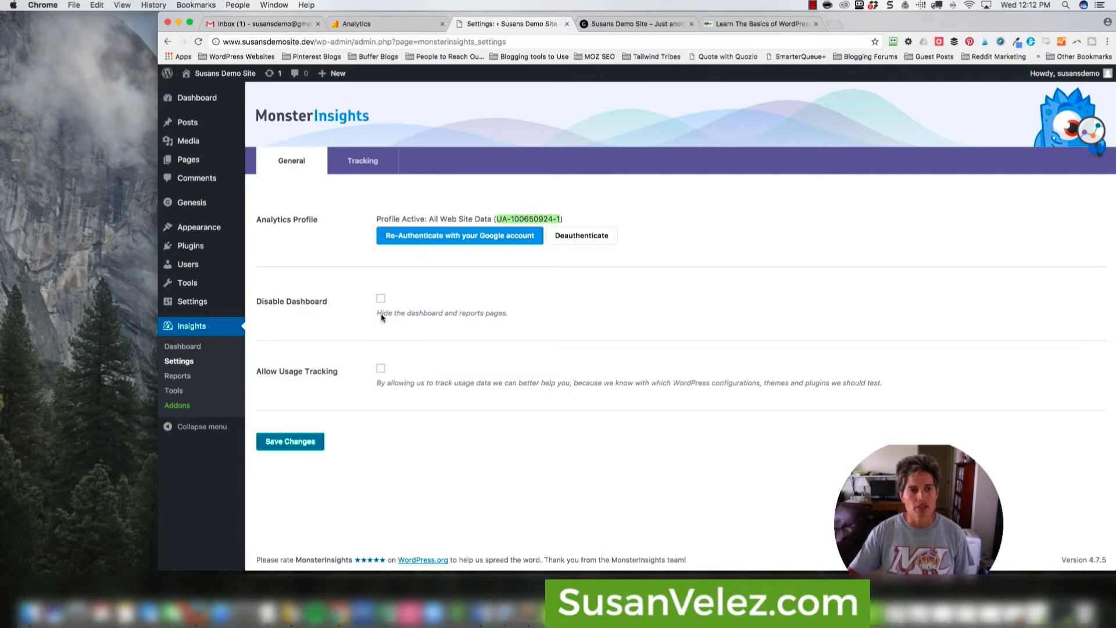
{"action": "left_click", "coordinate": [355, 167]}
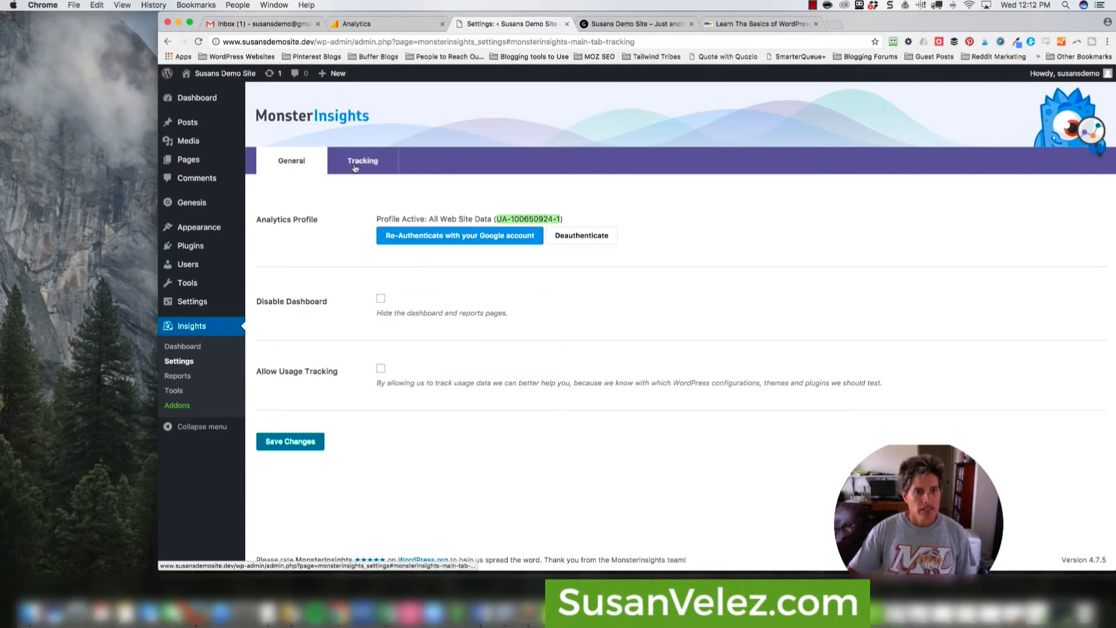
{"action": "scroll", "coordinate": [612, 363], "scroll_direction": "down", "scroll_amount": 5}
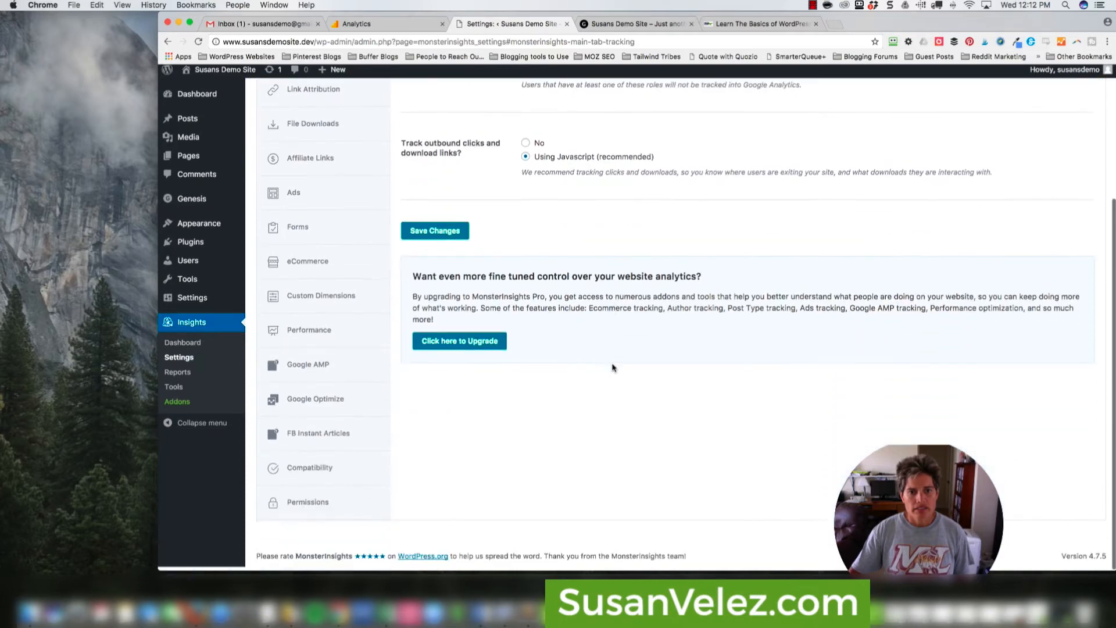
{"action": "scroll", "coordinate": [612, 367], "scroll_direction": "up", "scroll_amount": 5}
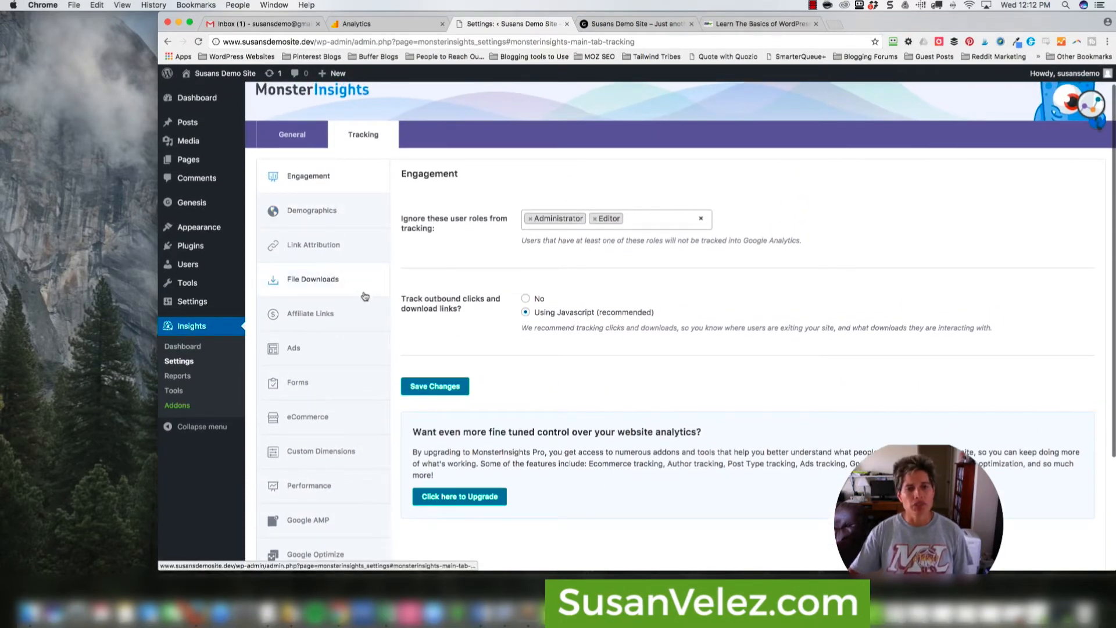
Switch to Google Analytics, check the tracking status and review the real-time overview report for current site visitors
{"action": "left_click", "coordinate": [384, 26]}
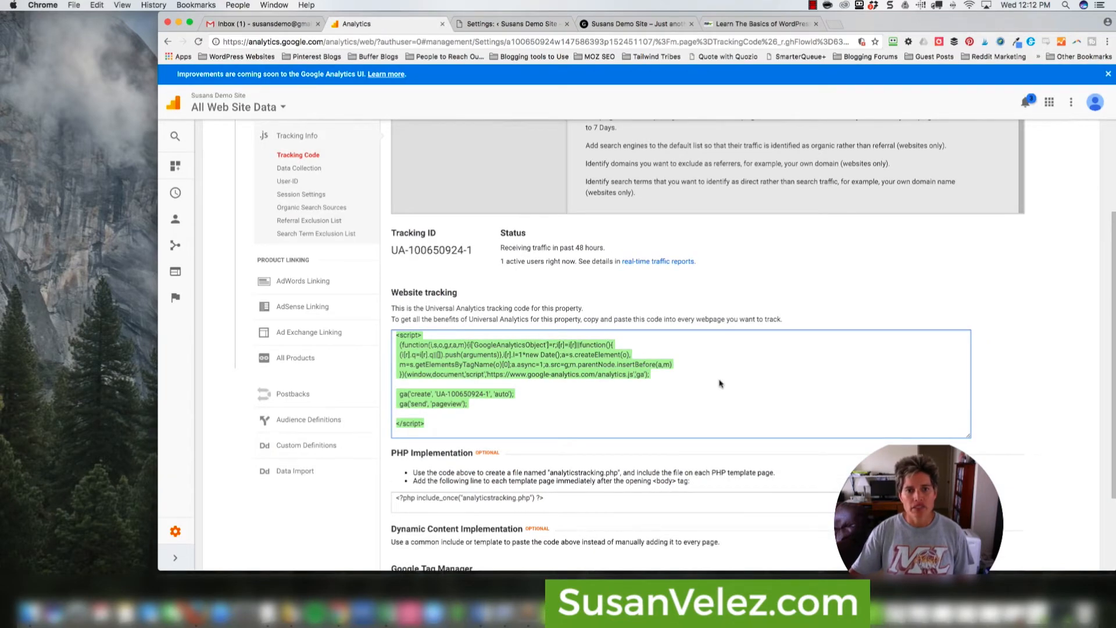
{"action": "left_click", "coordinate": [554, 282]}
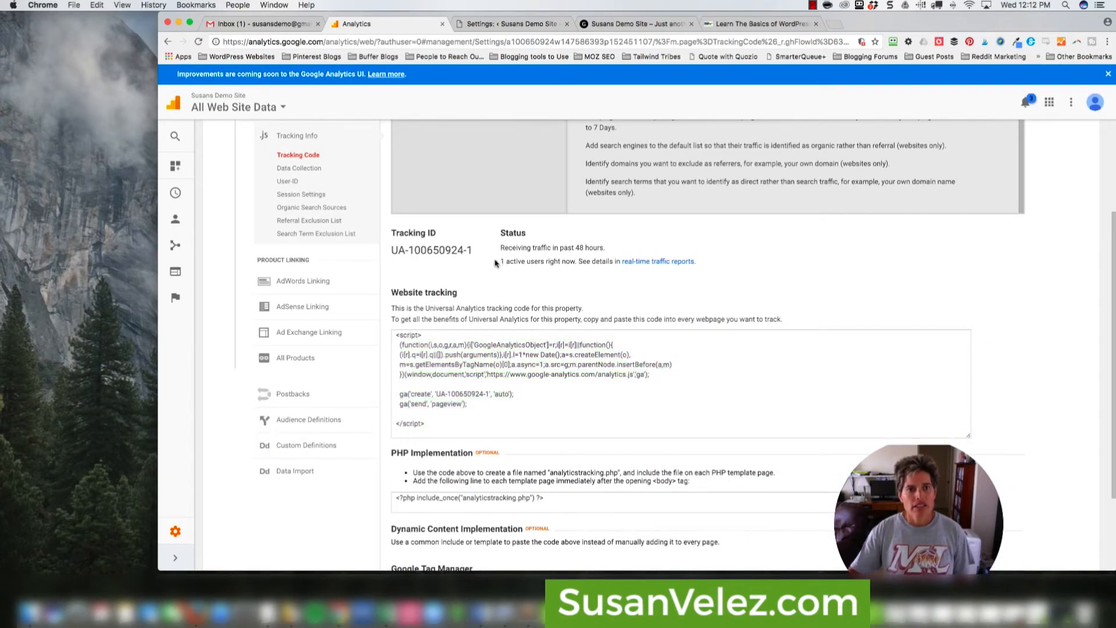
{"action": "left_click_drag", "start_coordinate": [501, 259], "coordinate": [575, 263]}
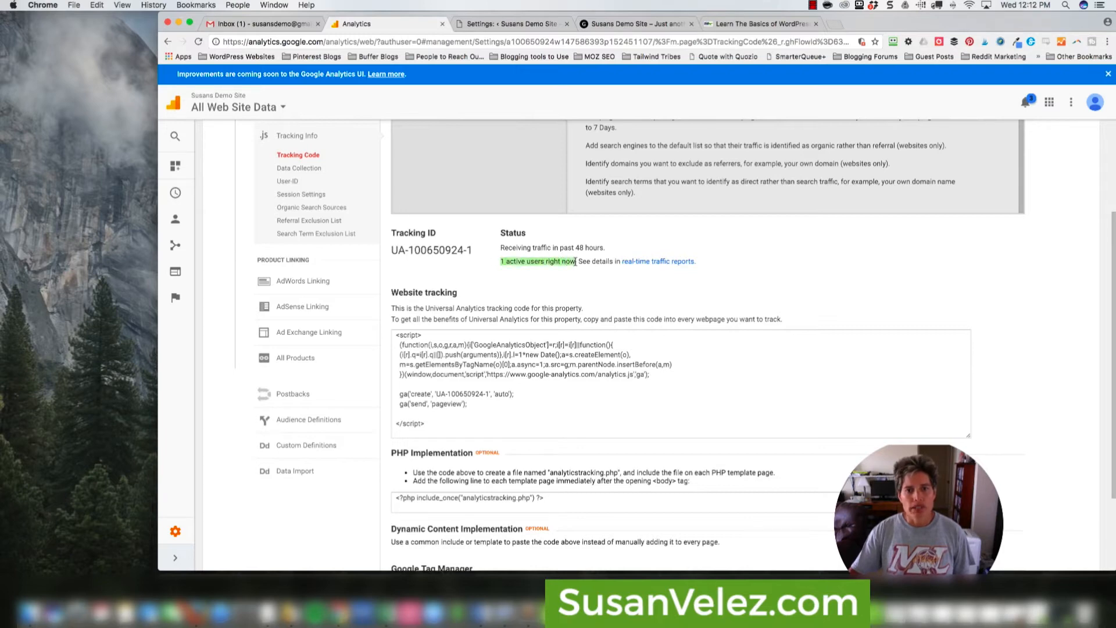
{"action": "scroll", "coordinate": [645, 267], "scroll_direction": "down", "scroll_amount": 2}
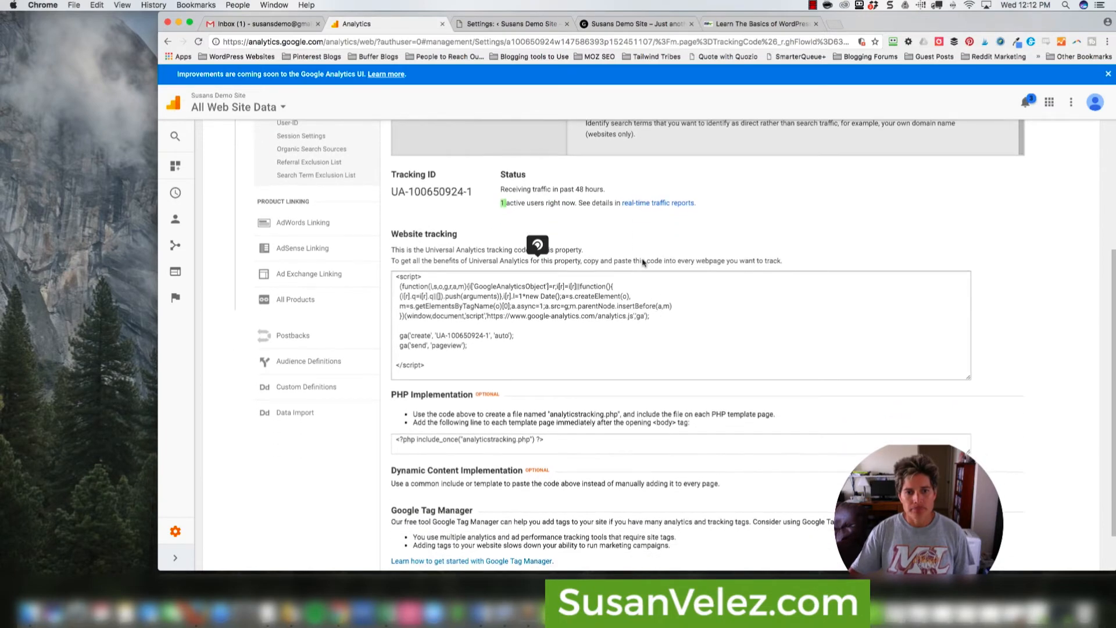
{"action": "left_click", "coordinate": [663, 204]}
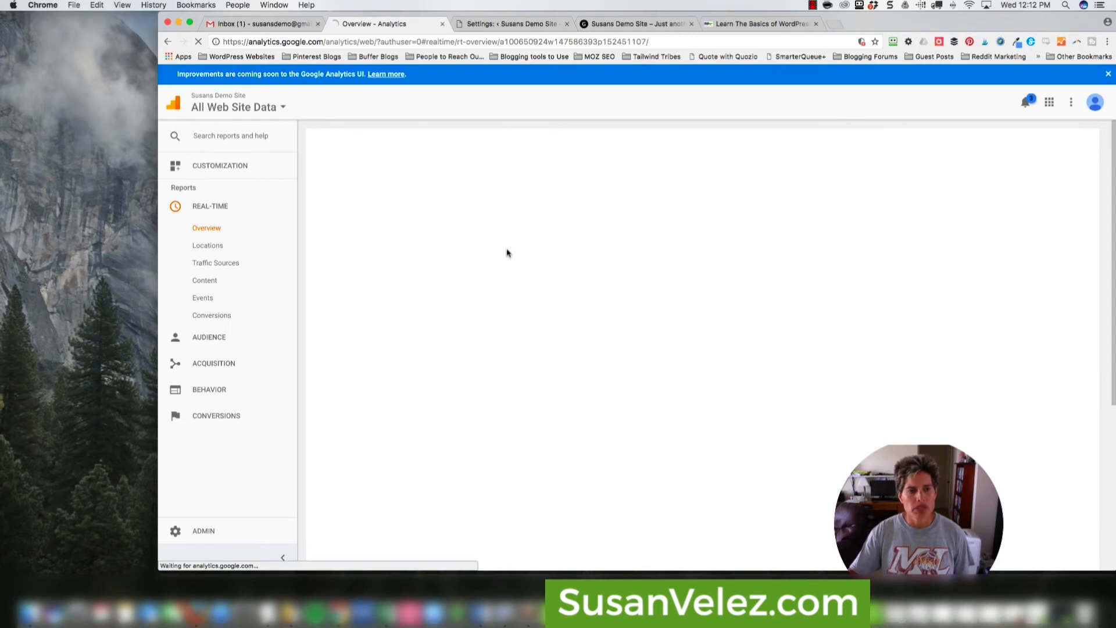
{"action": "scroll", "coordinate": [581, 377], "scroll_direction": "down", "scroll_amount": 4}
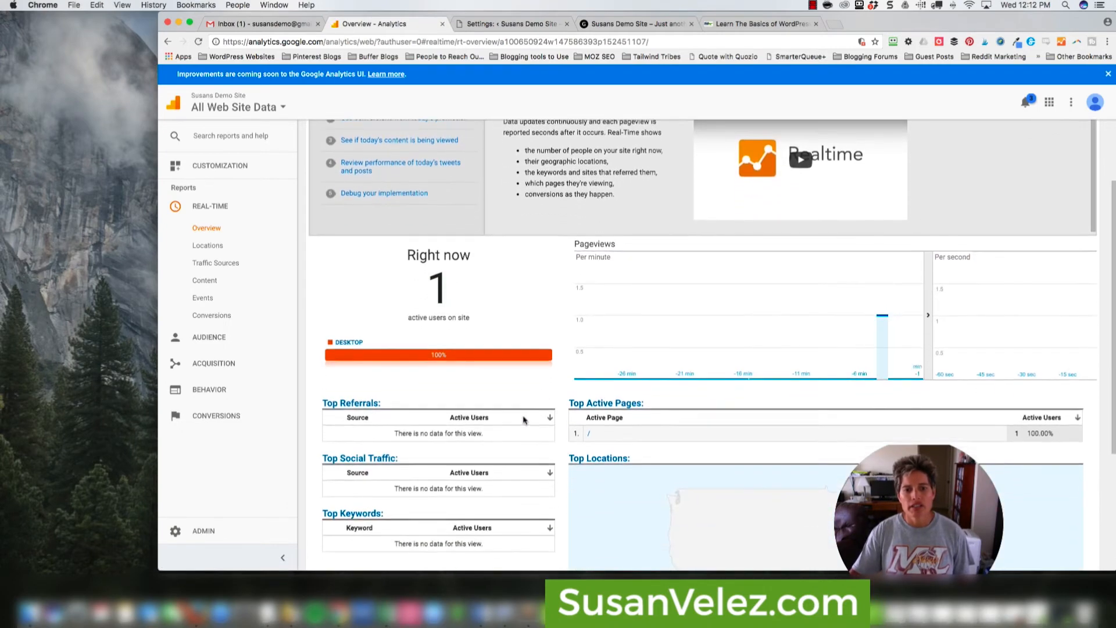
{"action": "scroll", "coordinate": [557, 413], "scroll_direction": "down", "scroll_amount": 5}
{"action": "scroll", "coordinate": [581, 394], "scroll_direction": "up", "scroll_amount": 3}
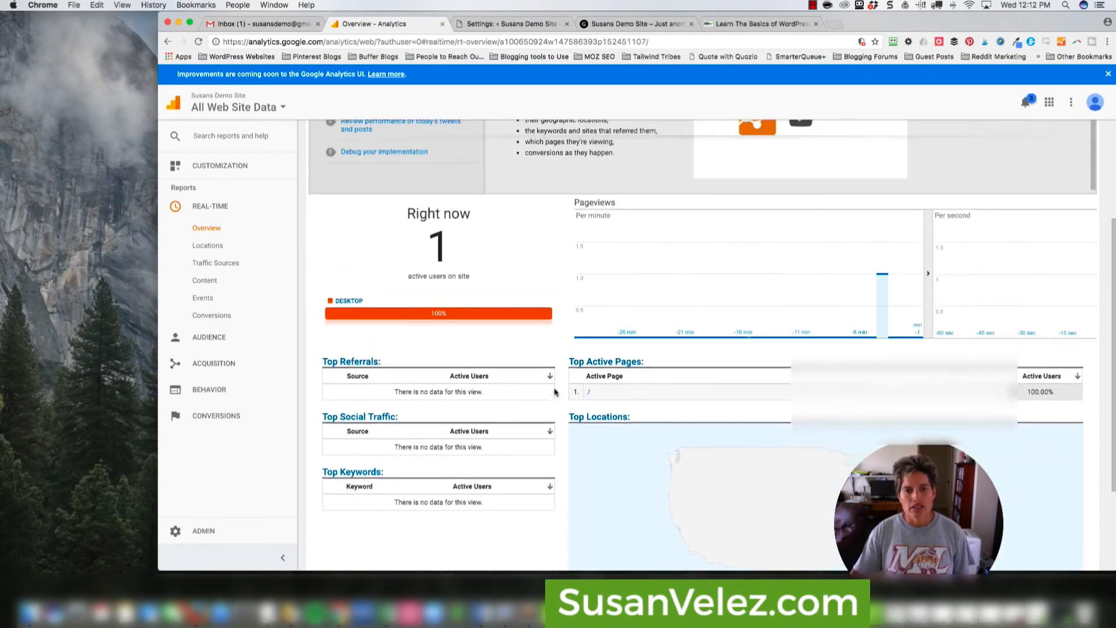
Return from the real-time report to the MonsterInsights settings and look over the engagement tracking options
{"action": "scroll", "coordinate": [554, 392], "scroll_direction": "up", "scroll_amount": 5}
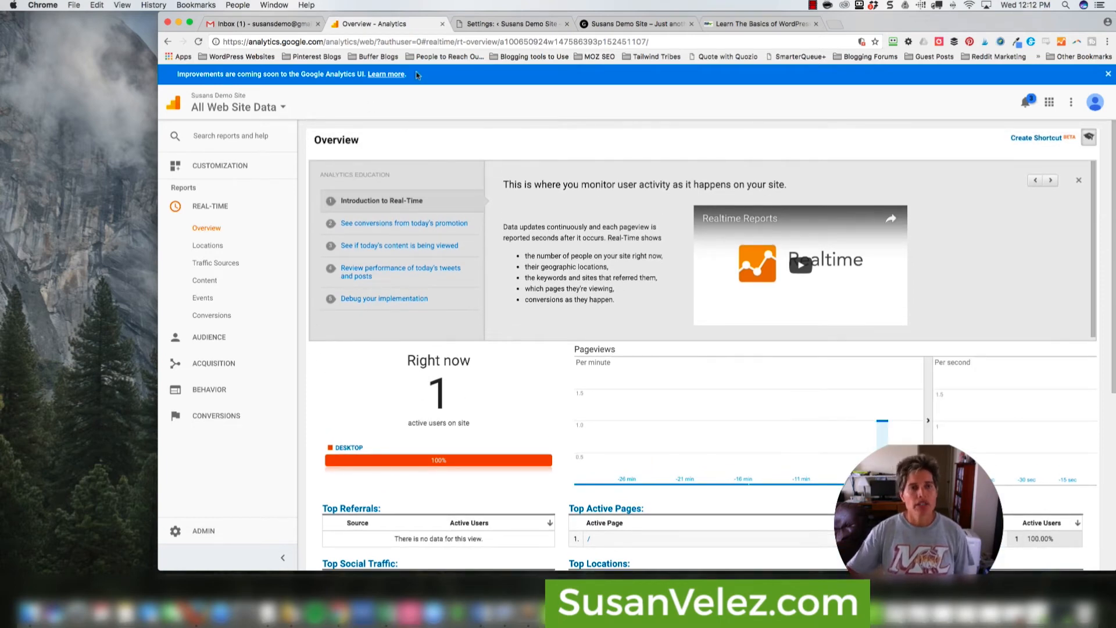
{"action": "left_click", "coordinate": [497, 26]}
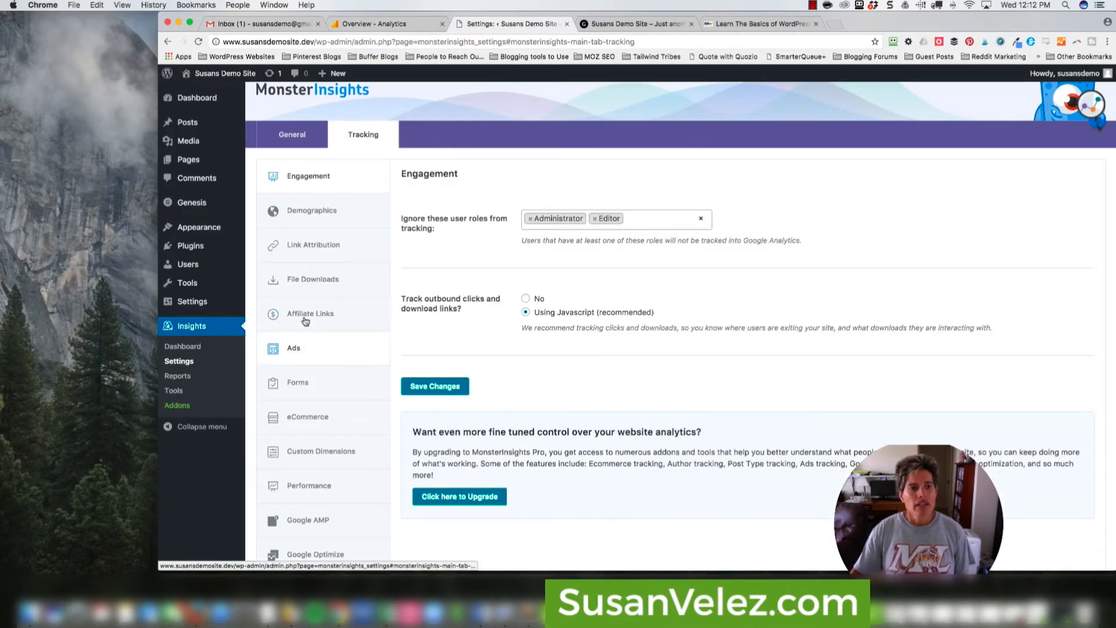
{"action": "scroll", "coordinate": [353, 394], "scroll_direction": "down", "scroll_amount": 5}
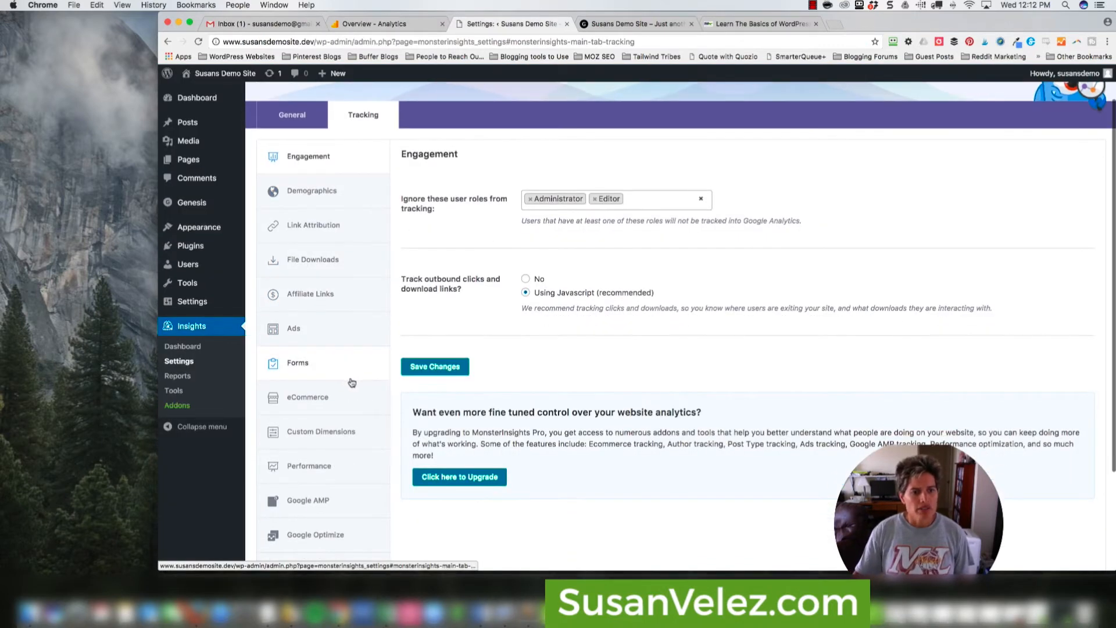
{"action": "scroll", "coordinate": [341, 446], "scroll_direction": "up", "scroll_amount": 4}
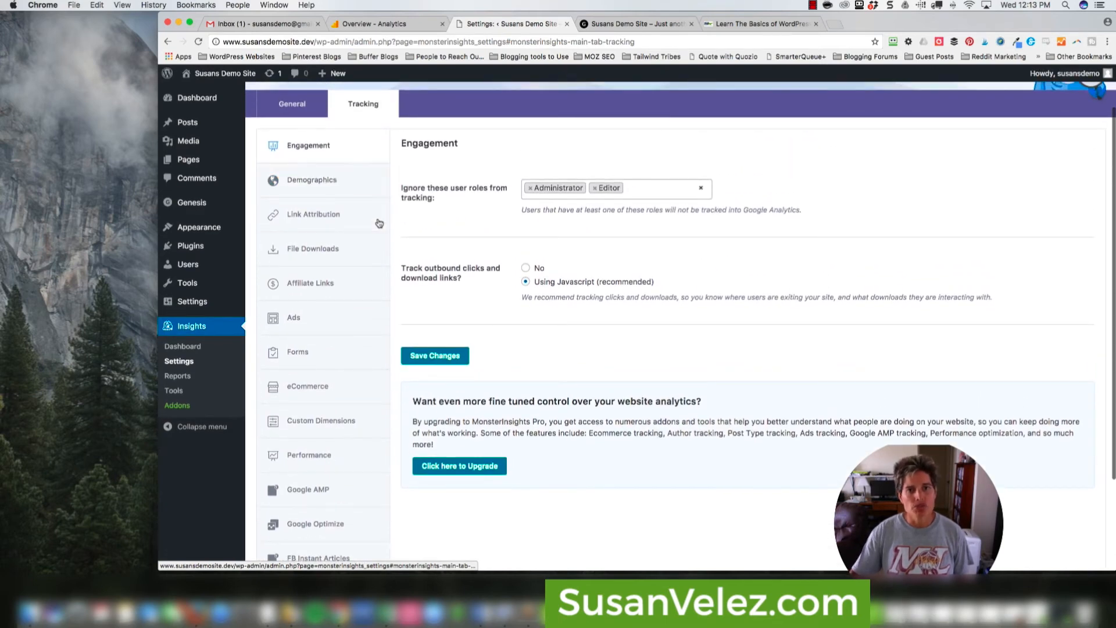
Review the demographics and link attribution tracking options, and return to the general MonsterInsights settings
{"action": "left_click", "coordinate": [310, 185]}
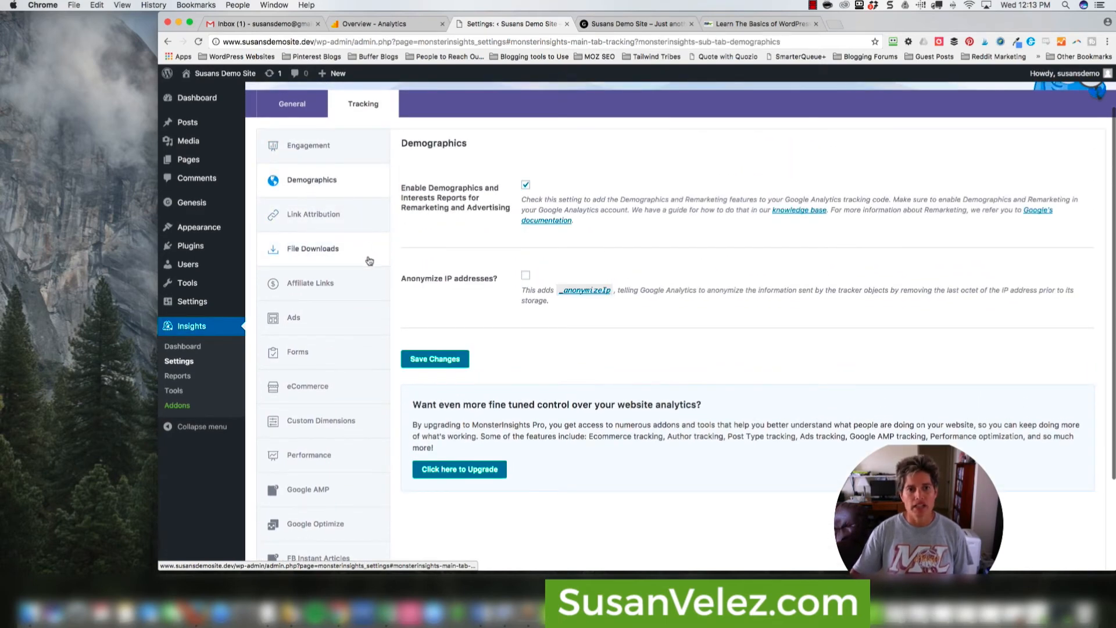
{"action": "left_click", "coordinate": [312, 215]}
{"action": "scroll", "coordinate": [448, 255], "scroll_direction": "down", "scroll_amount": 5}
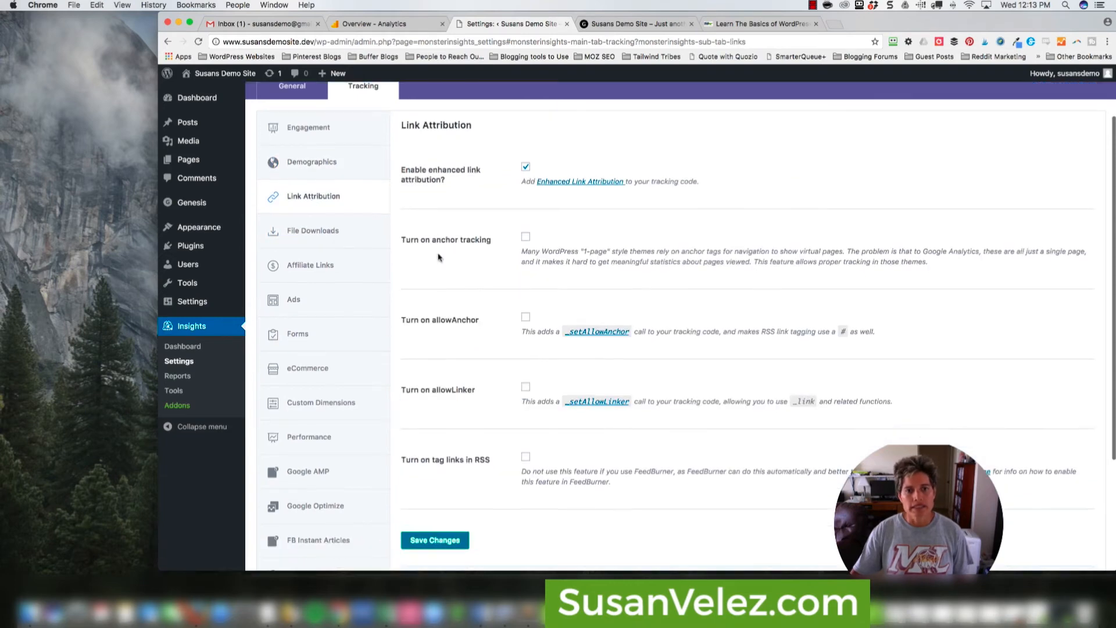
{"action": "scroll", "coordinate": [439, 258], "scroll_direction": "up", "scroll_amount": 5}
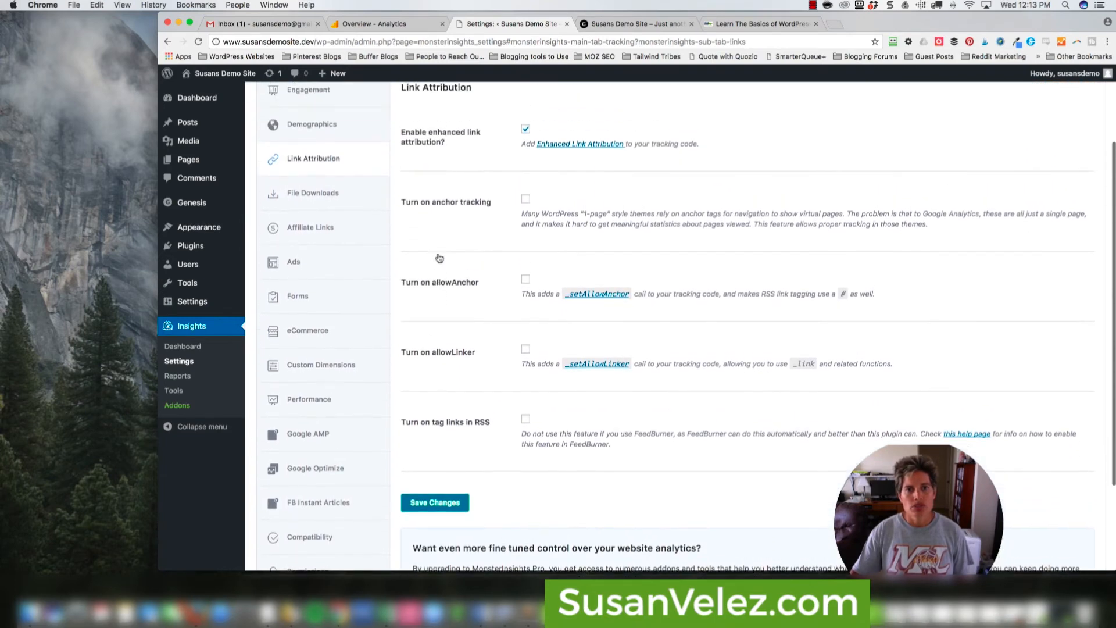
{"action": "scroll", "coordinate": [472, 294], "scroll_direction": "down", "scroll_amount": 2}
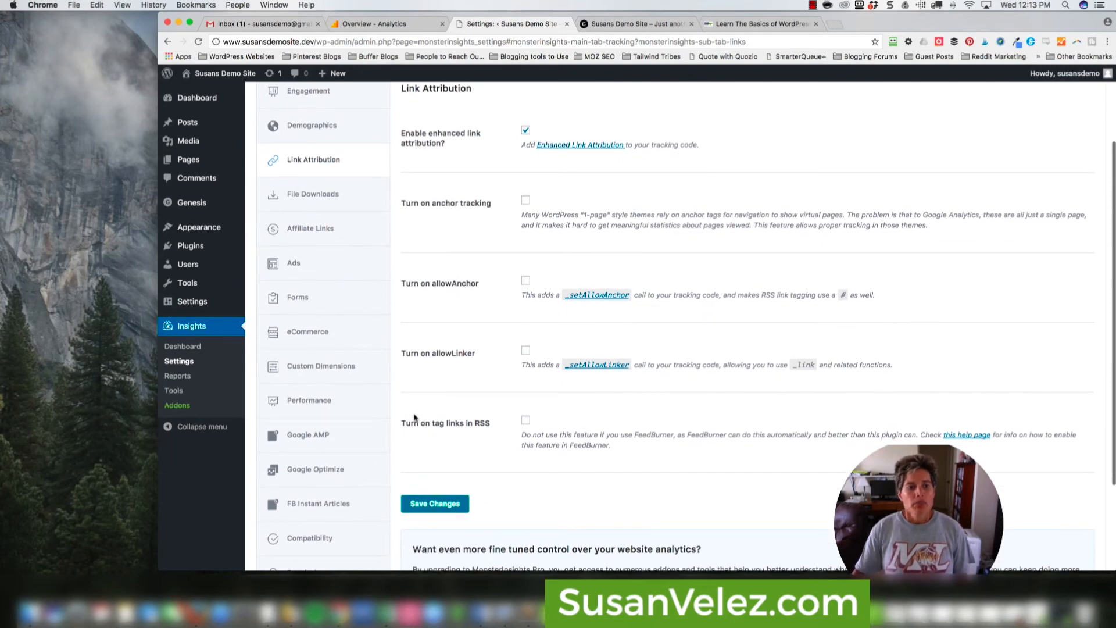
{"action": "scroll", "coordinate": [265, 332], "scroll_direction": "up", "scroll_amount": 3}
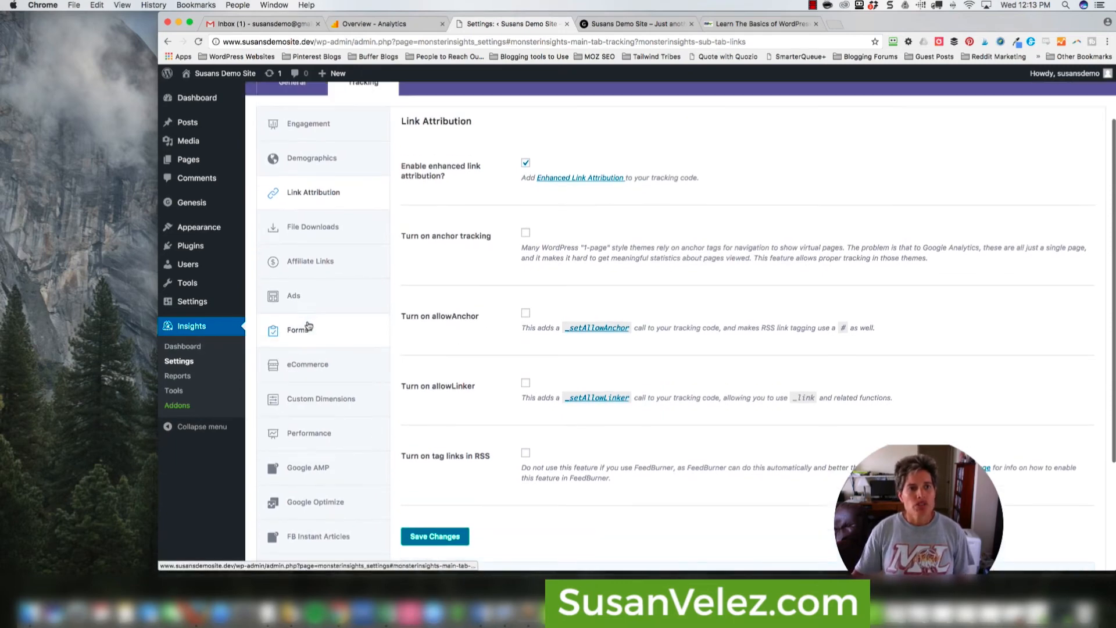
{"action": "left_click", "coordinate": [291, 129]}
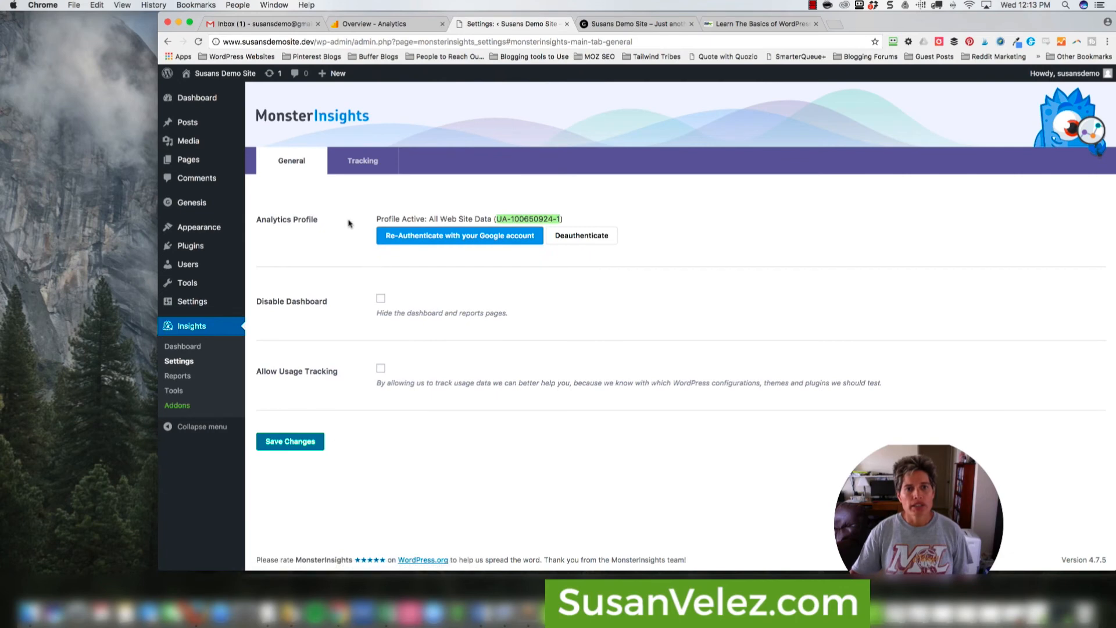